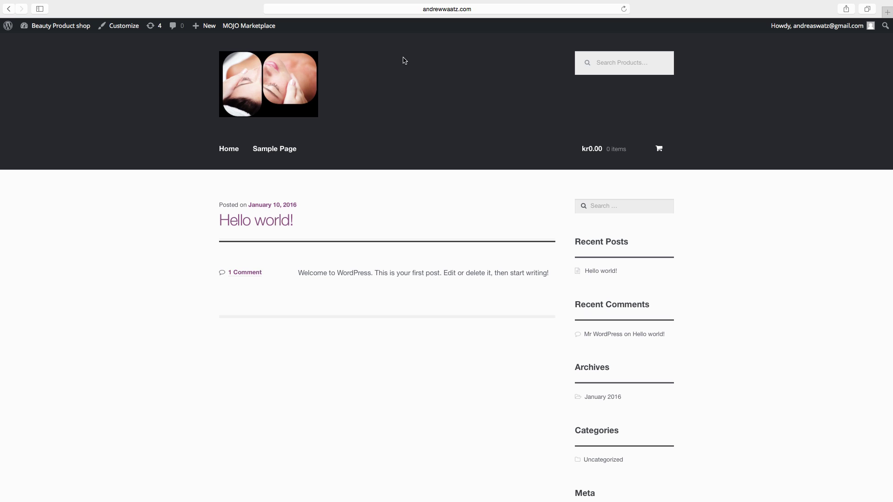
# Move the default Sample Page to the Trash and start a blank new page
pyautogui.moveTo(55, 29)
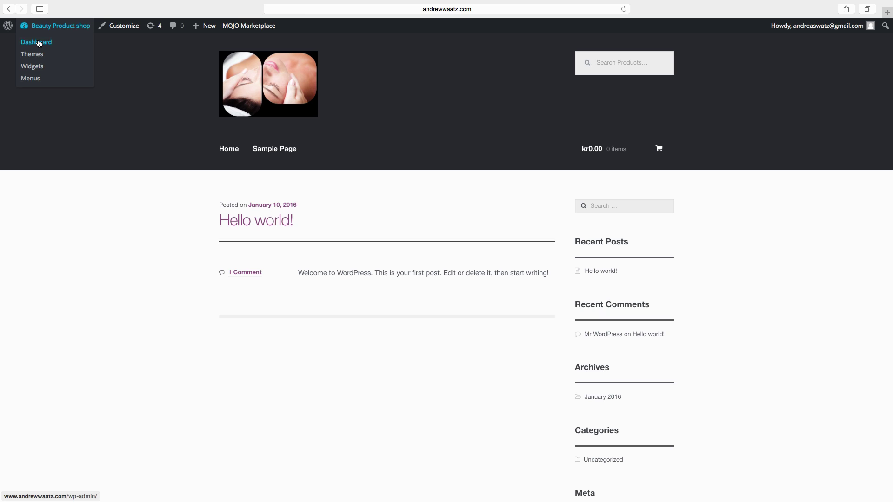
pyautogui.click(39, 42)
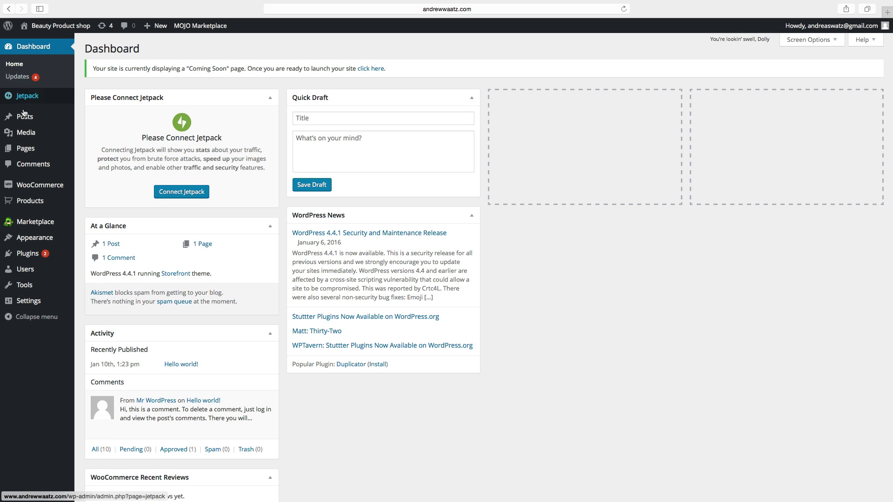
pyautogui.moveTo(21, 152)
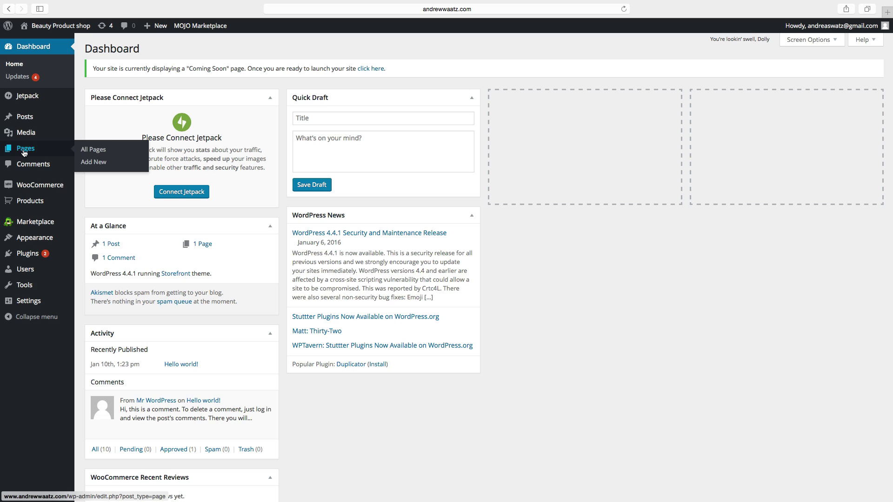
pyautogui.click(93, 150)
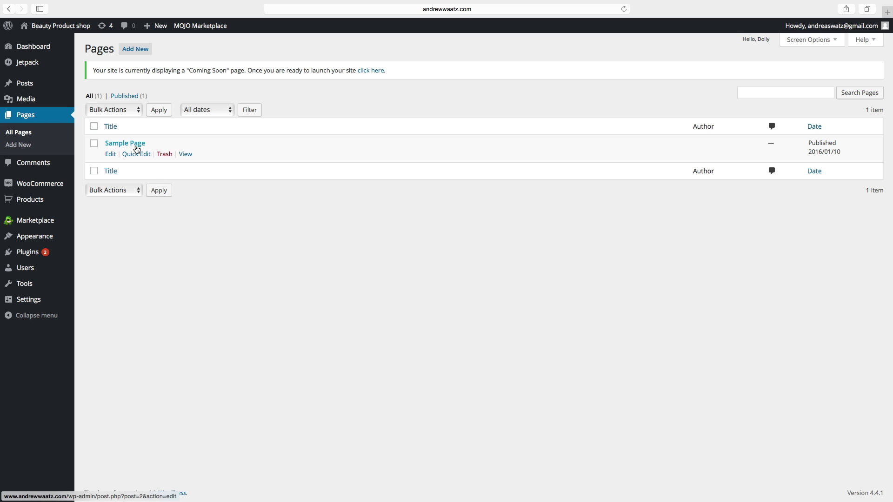
pyautogui.click(164, 156)
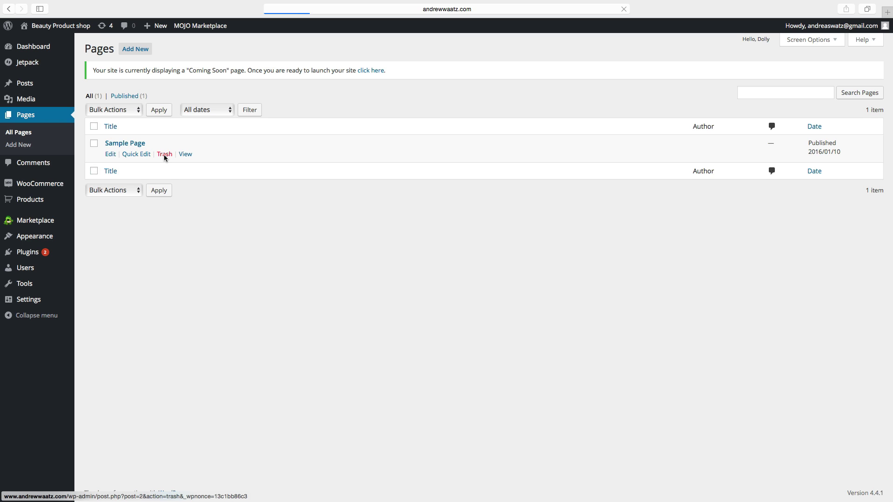
pyautogui.click(130, 48)
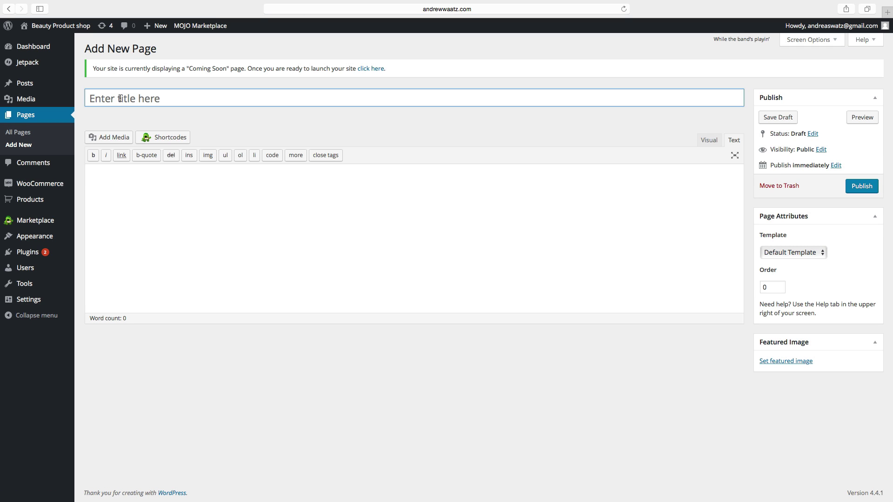
# Publish an empty page titled 'Shop'
pyautogui.click(120, 98)
pyautogui.write('Shop')
pyautogui.click(869, 187)
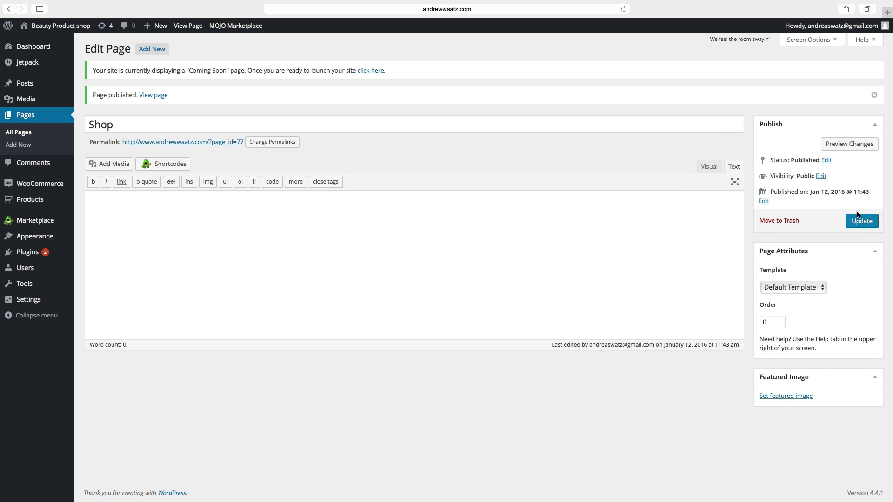
# Publish a 'My Account' page containing the [woocommerce_my_account] shortcode
pyautogui.click(147, 50)
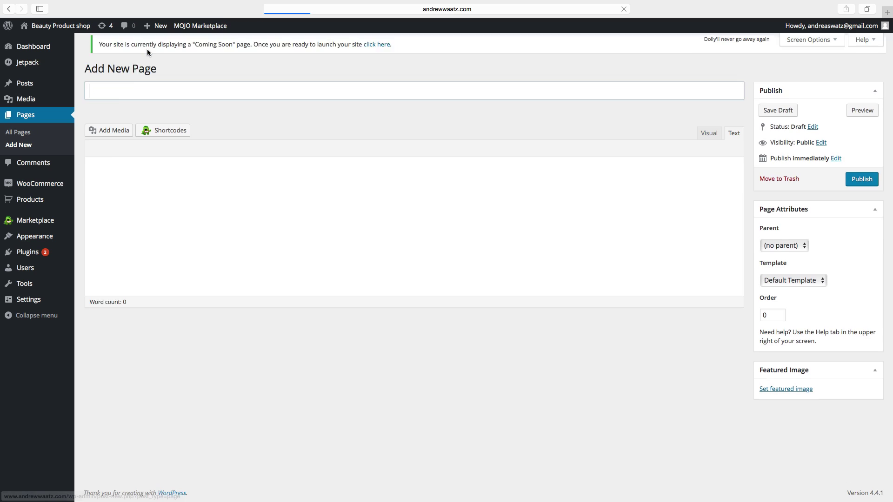
pyautogui.click(113, 97)
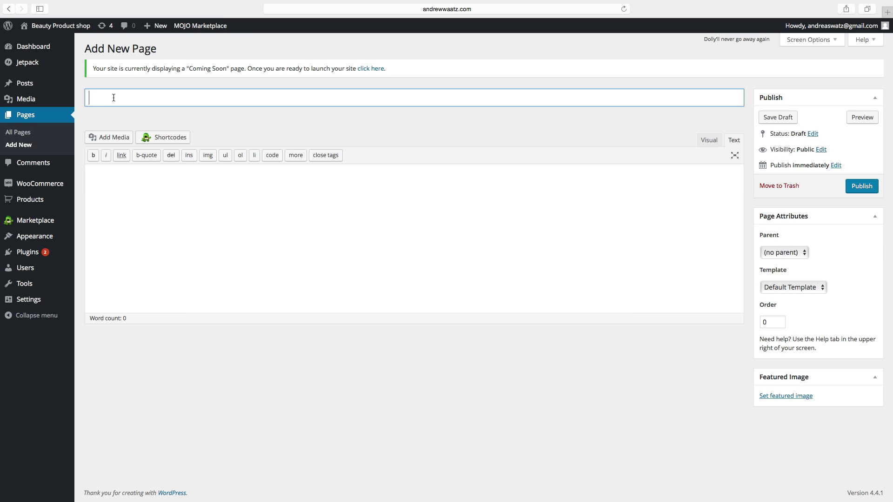
pyautogui.write('My Account')
pyautogui.click(92, 173)
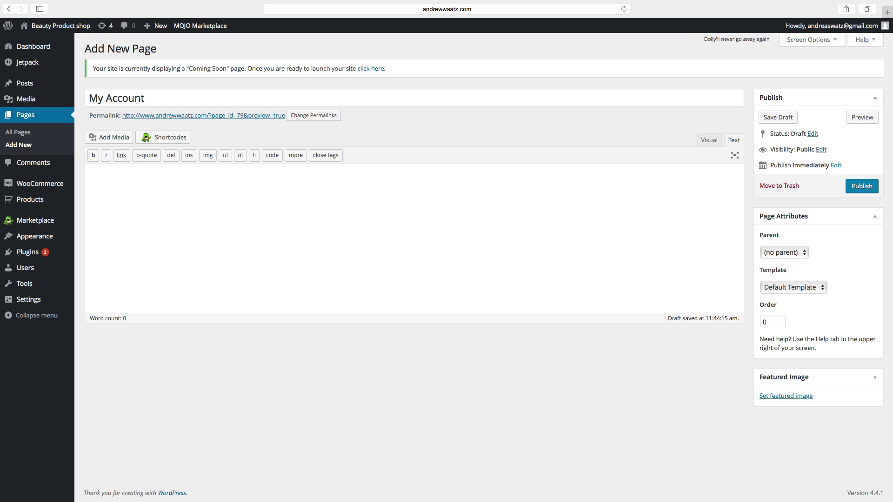
pyautogui.write('[woocommerce_my_account]')
pyautogui.click(863, 187)
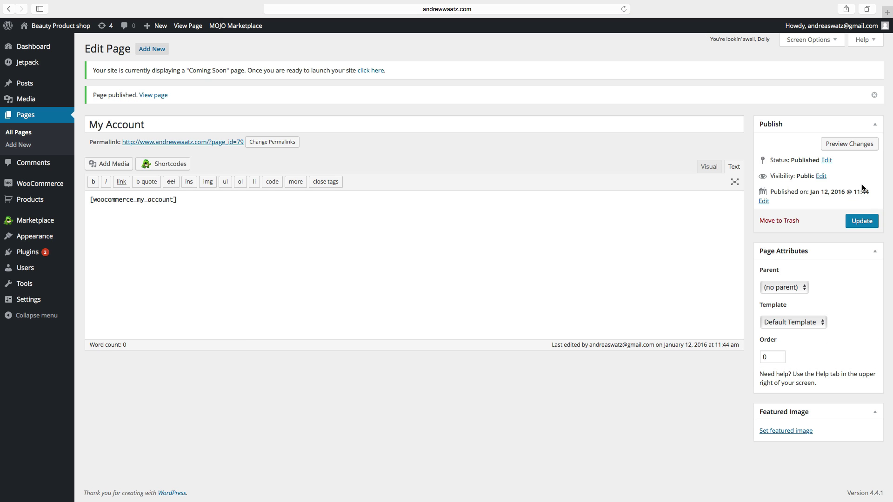
# Publish a new page titled 'Cart' whose body is the [woocommerce_cart] shortcode
pyautogui.click(156, 50)
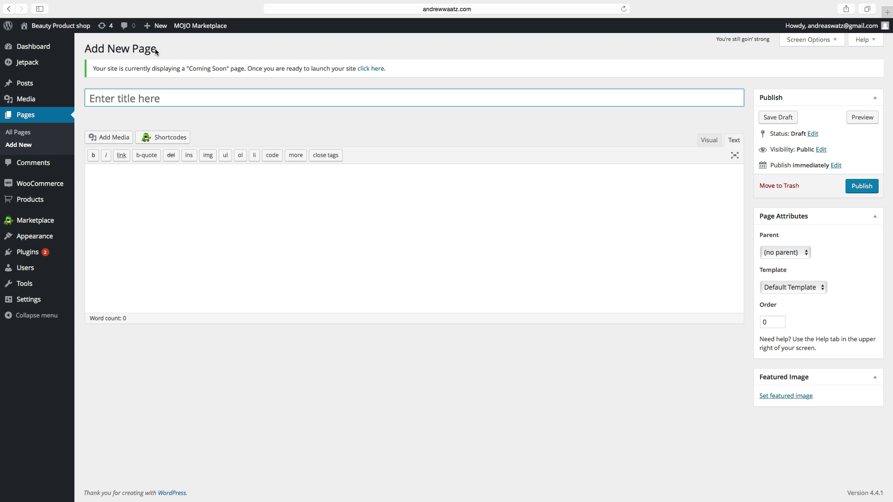
pyautogui.write('Cart')
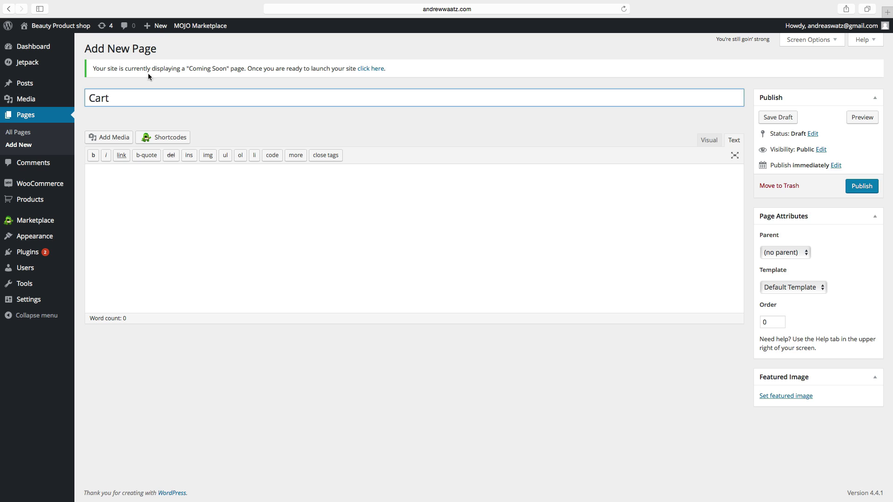
pyautogui.click(99, 182)
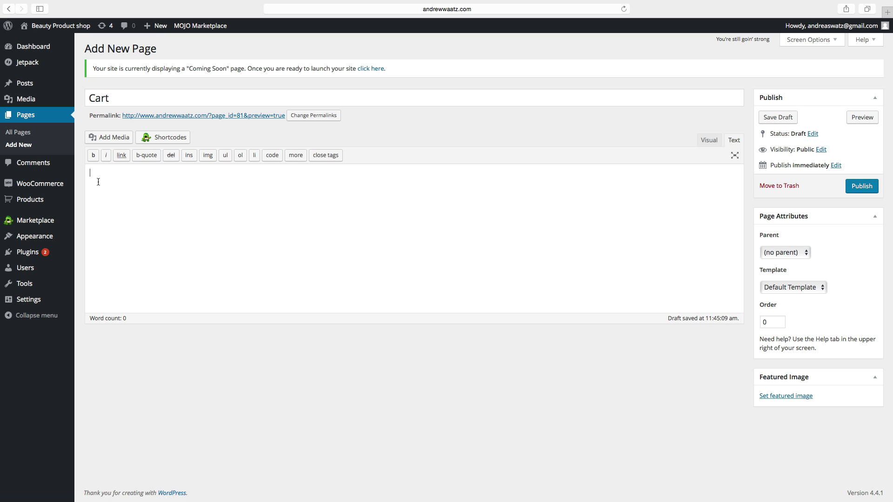
pyautogui.write('[woociommerce_cart]')
pyautogui.click(860, 186)
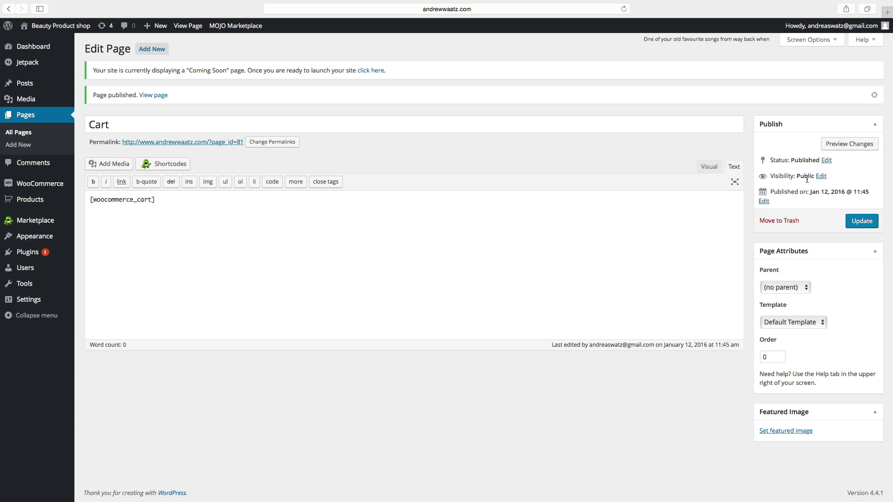
# Publish a 'Checkout' page containing the [woocommerce_checkout] shortcode
pyautogui.click(155, 53)
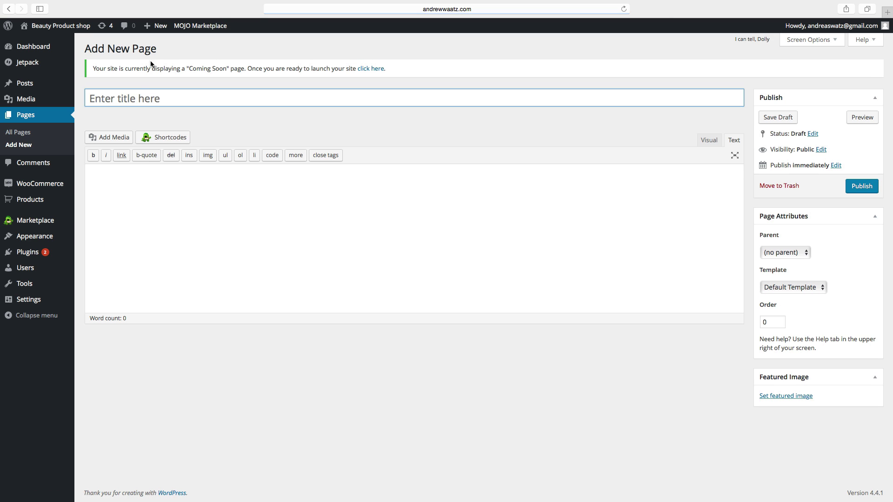
pyautogui.click(129, 94)
pyautogui.write('C')
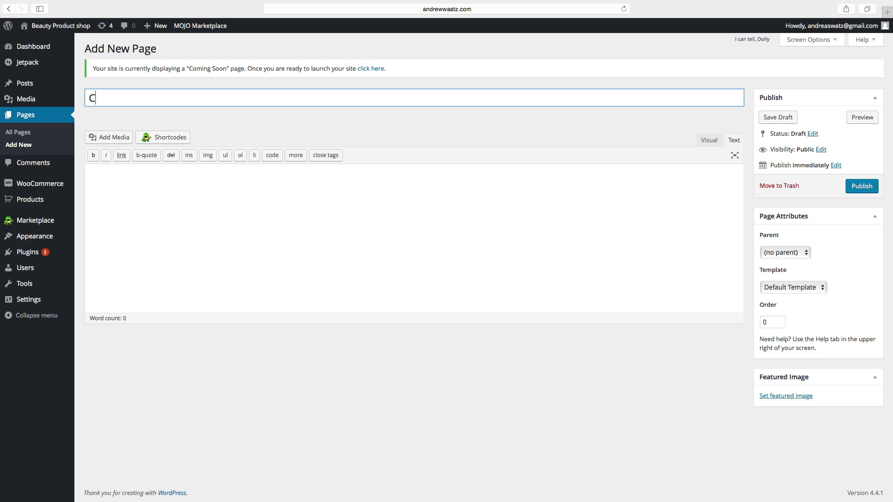
pyautogui.write('heckout')
pyautogui.click(134, 179)
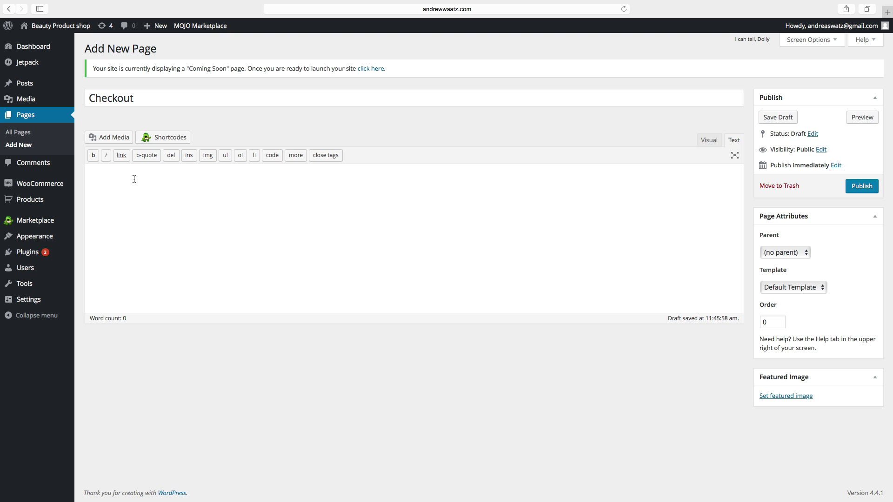
pyautogui.write('[')
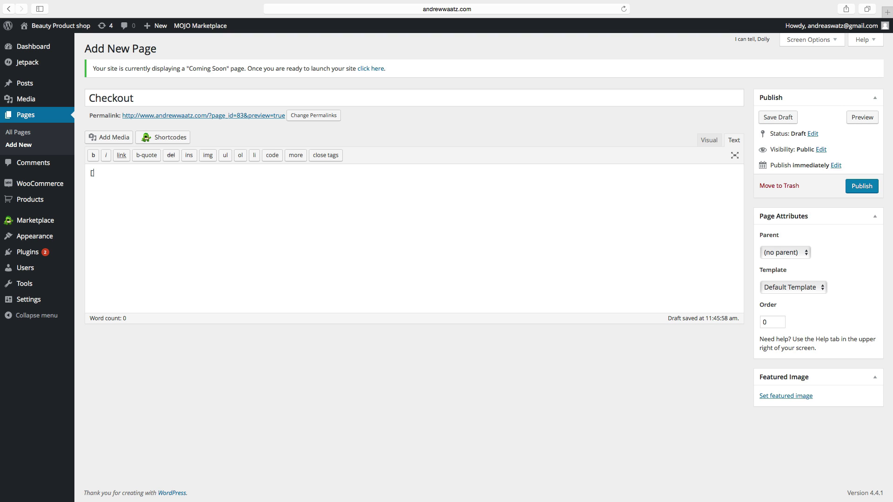
pyautogui.write('woocommerce_checkout')
pyautogui.write(']')
pyautogui.click(860, 189)
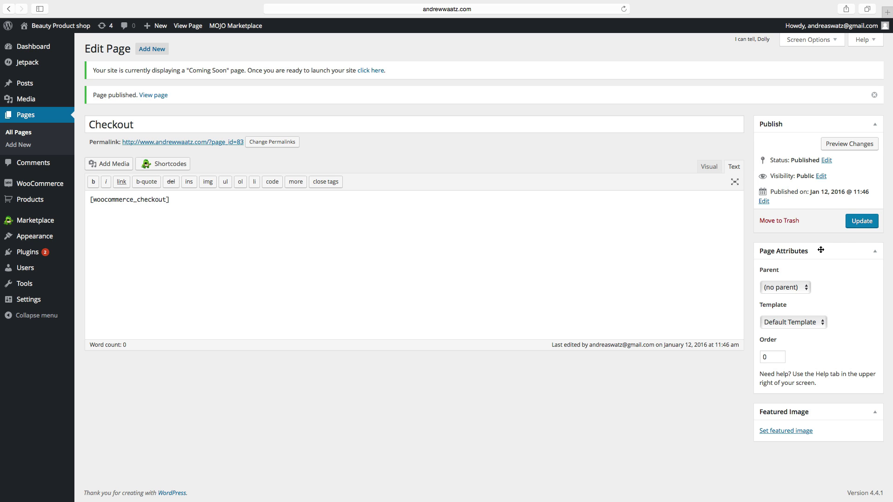
pyautogui.click(157, 51)
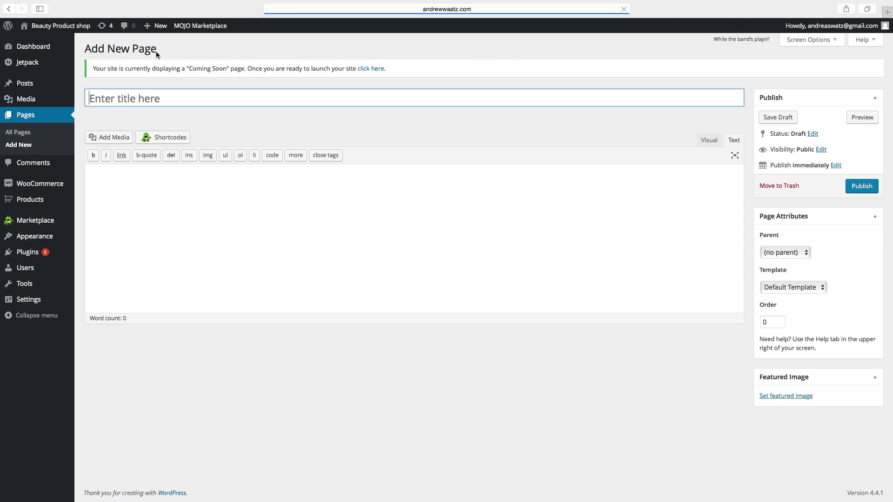
# Publish an empty page titled 'Blog'
pyautogui.click(139, 98)
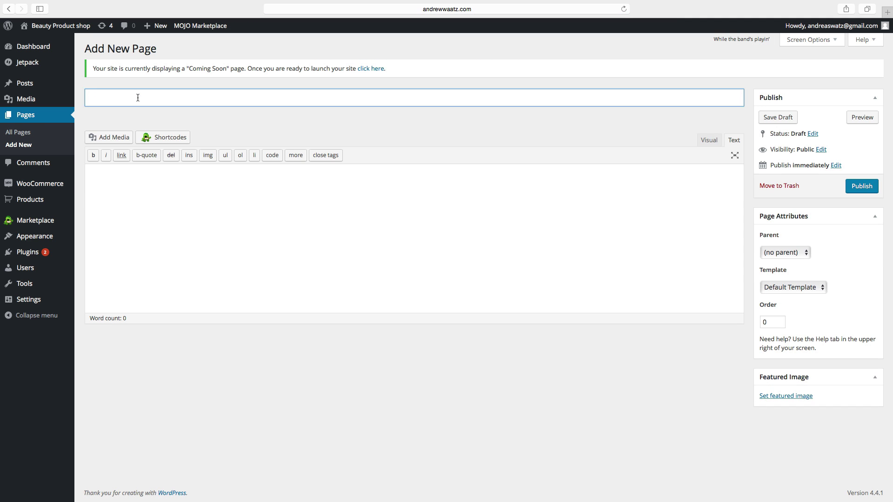
pyautogui.write('Blog')
pyautogui.click(865, 189)
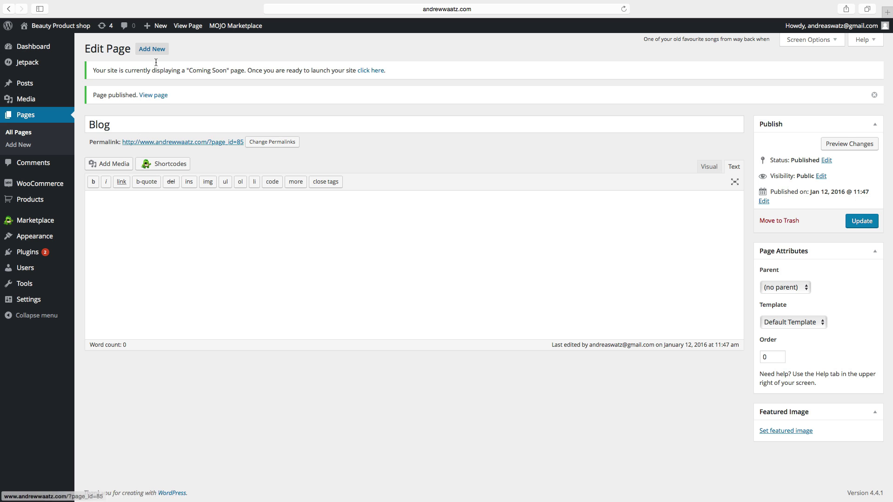
# Publish another empty page titled 'Contact'
pyautogui.click(151, 54)
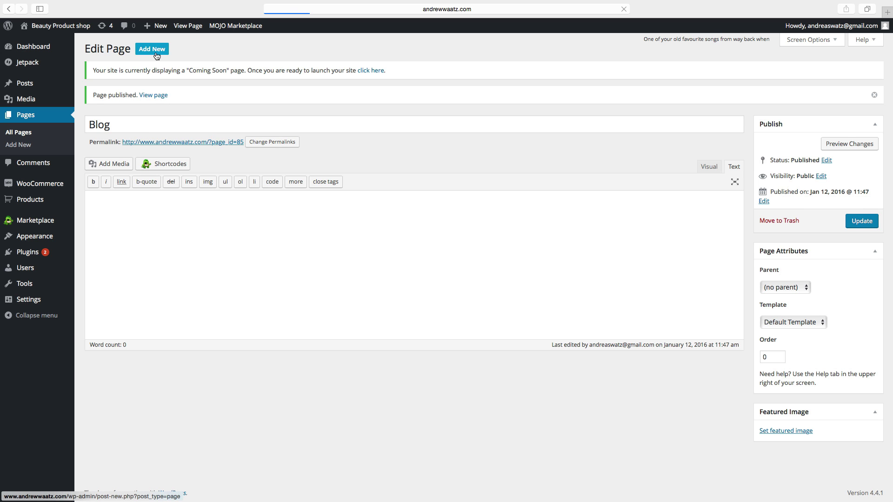
pyautogui.click(114, 97)
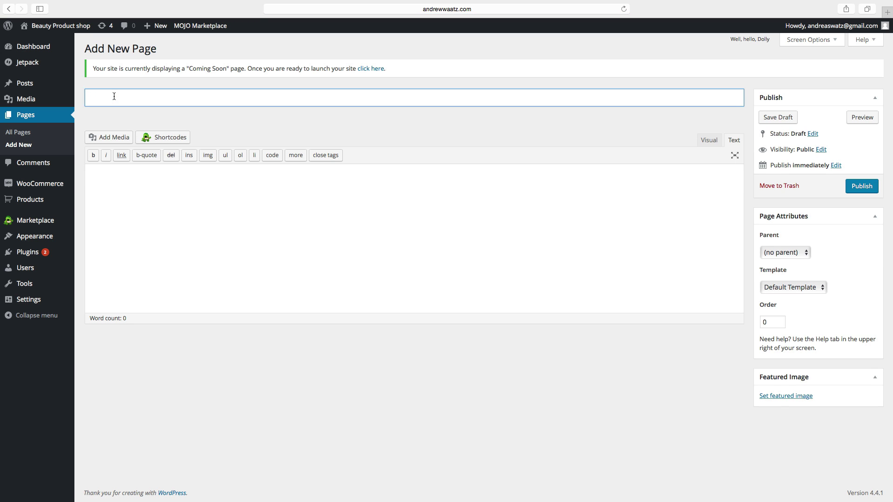
pyautogui.write('Contact')
pyautogui.click(857, 187)
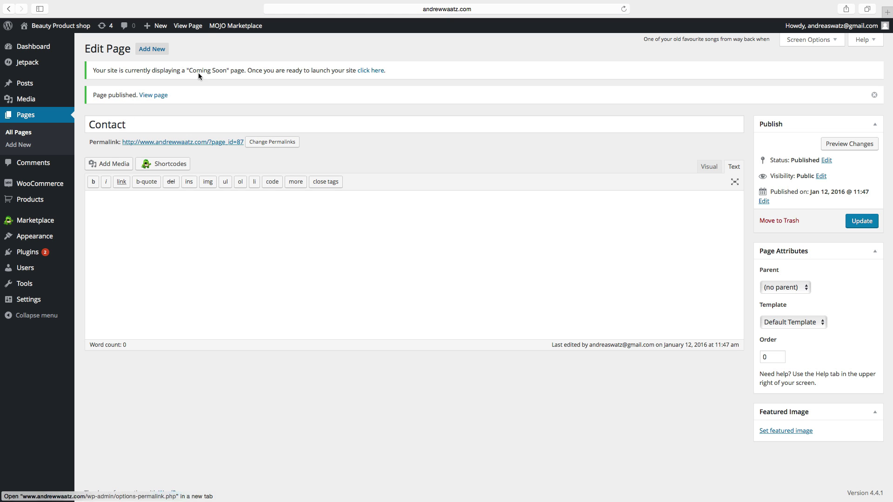
pyautogui.click(152, 49)
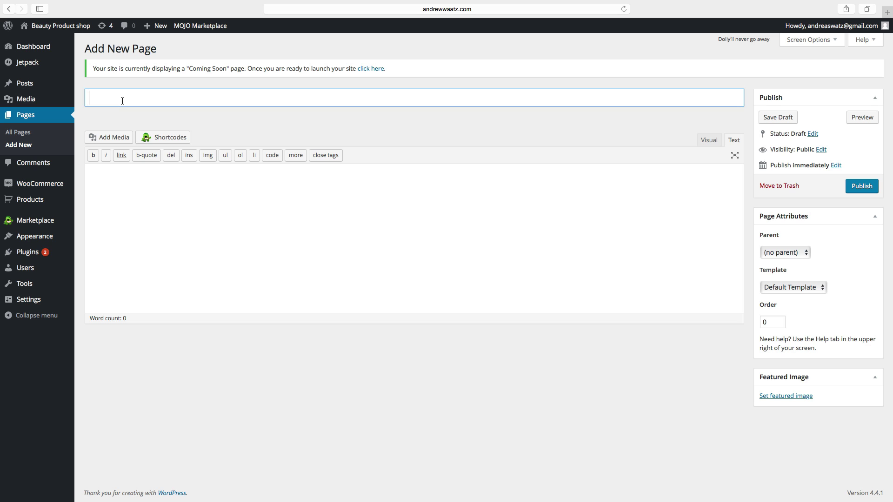
# Title the new page 'Terms and conditions' and publish it empty
pyautogui.write('Terms and conditions')
pyautogui.click(867, 188)
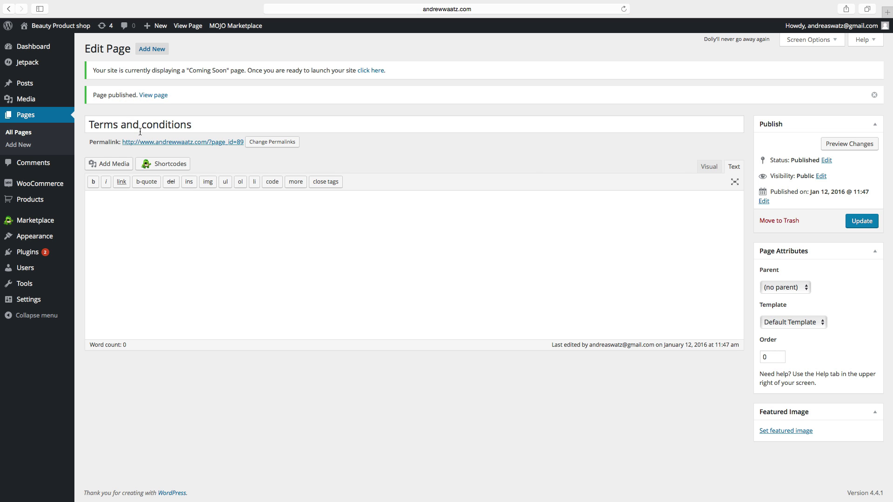
pyautogui.click(145, 52)
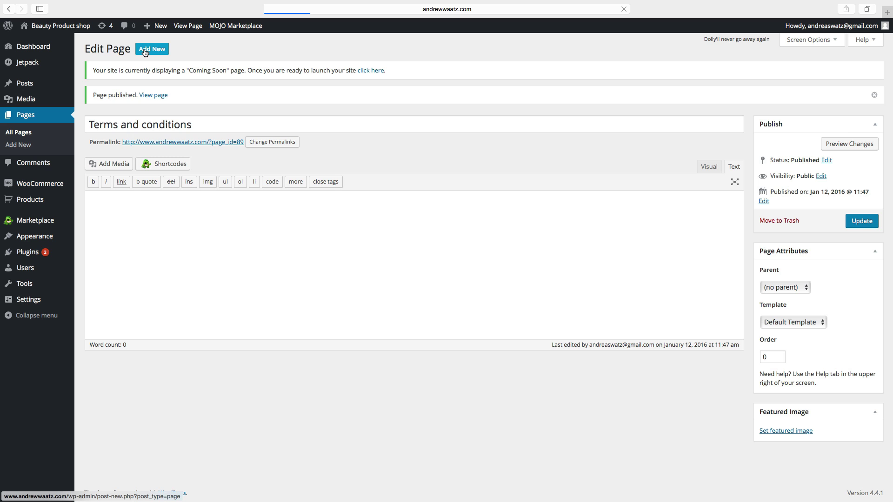
# Title a new page 'Customer Service' and publish it without content
pyautogui.click(130, 98)
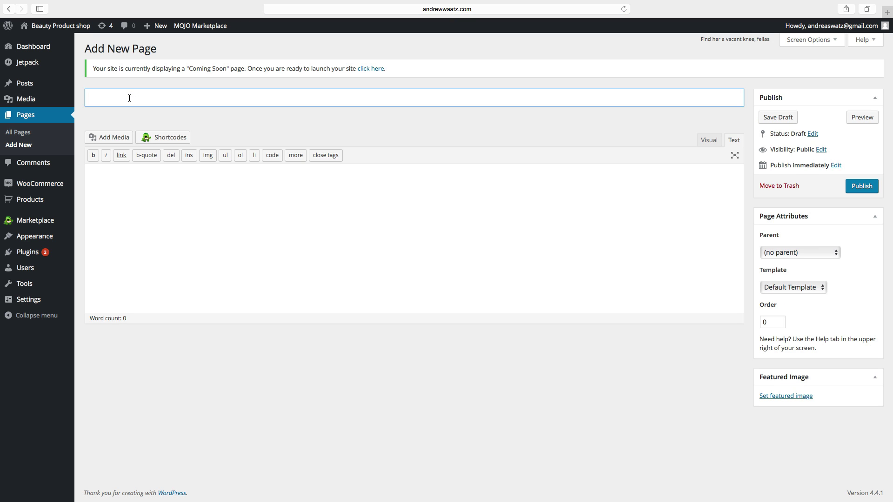
pyautogui.write('Customer Service')
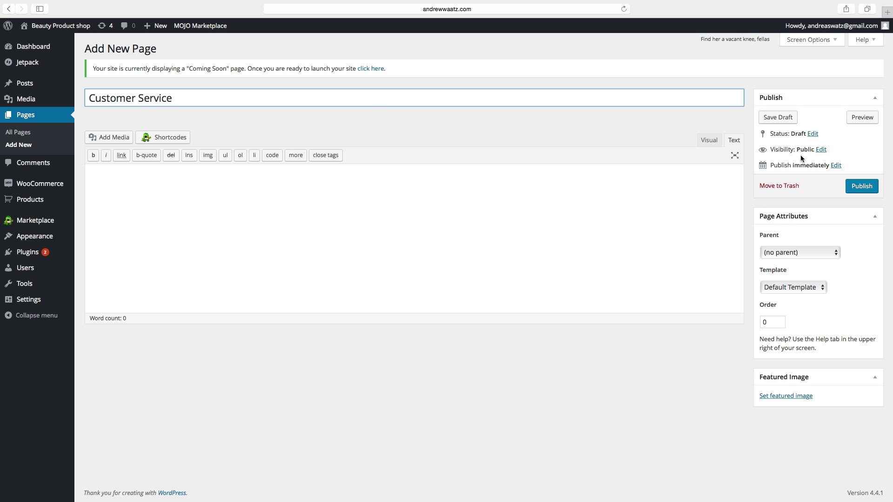
pyautogui.click(856, 186)
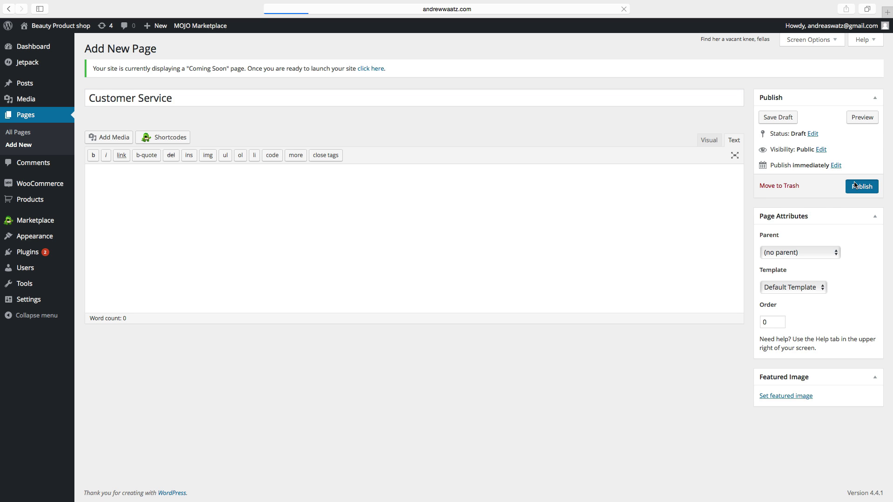
pyautogui.click(147, 55)
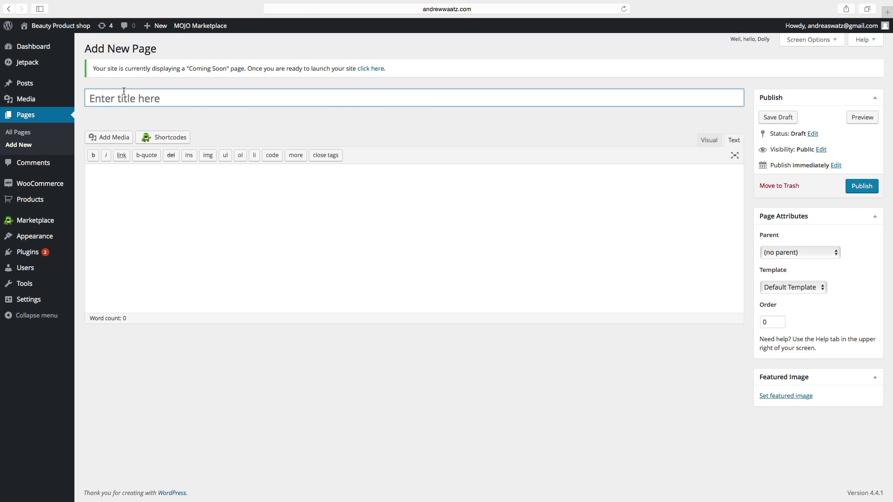
# Title a new page 'About us' and publish it without content
pyautogui.click(117, 96)
pyautogui.write('About us')
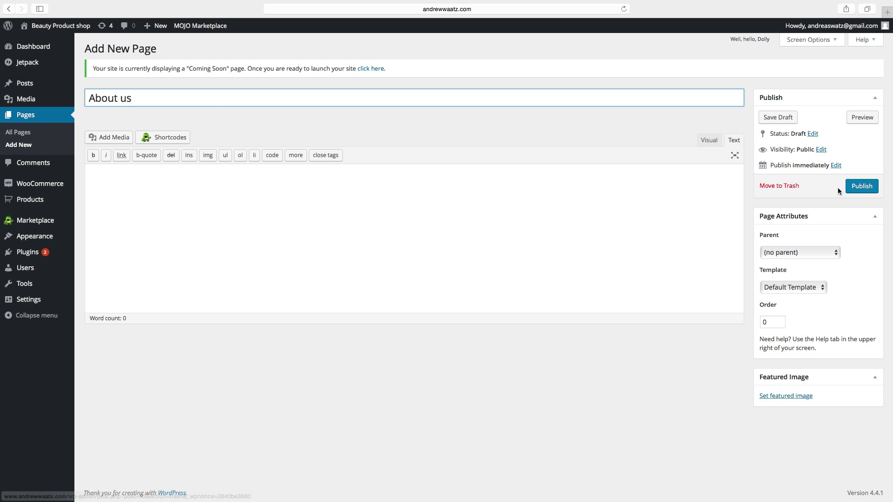
pyautogui.click(865, 187)
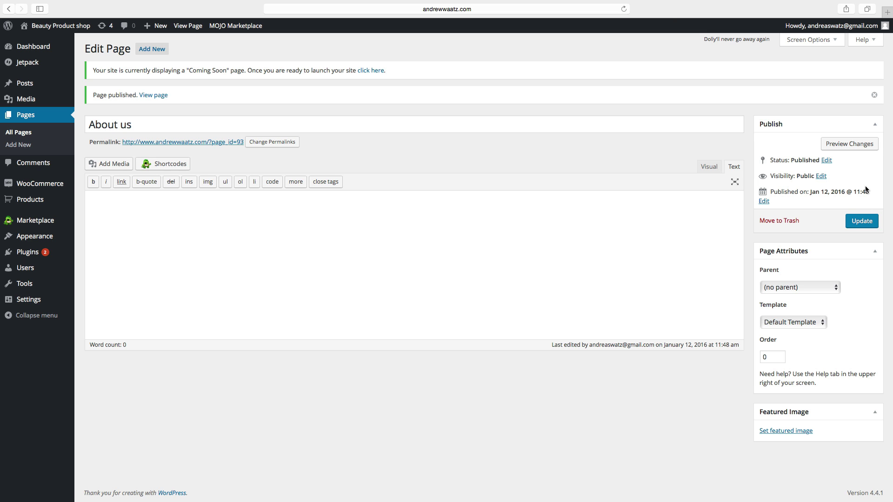
pyautogui.moveTo(28, 240)
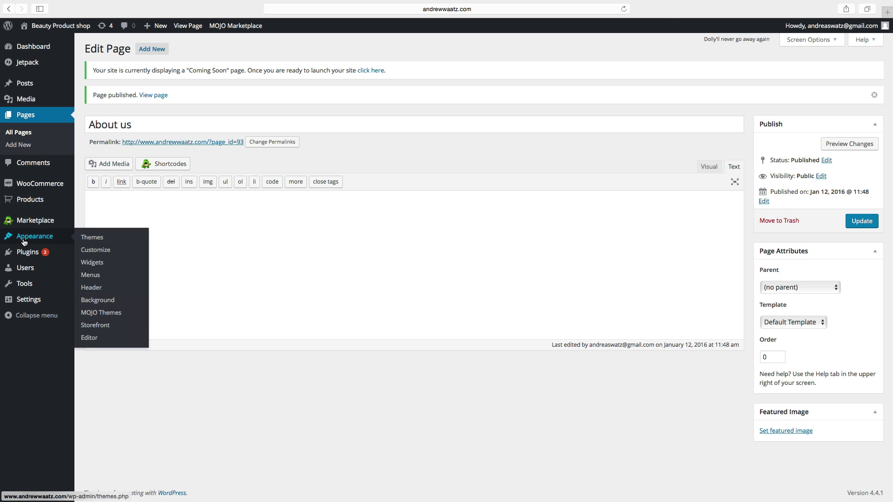
# Create a menu named 'Primary menu' and save it assigned to the Primary Menu location
pyautogui.click(91, 277)
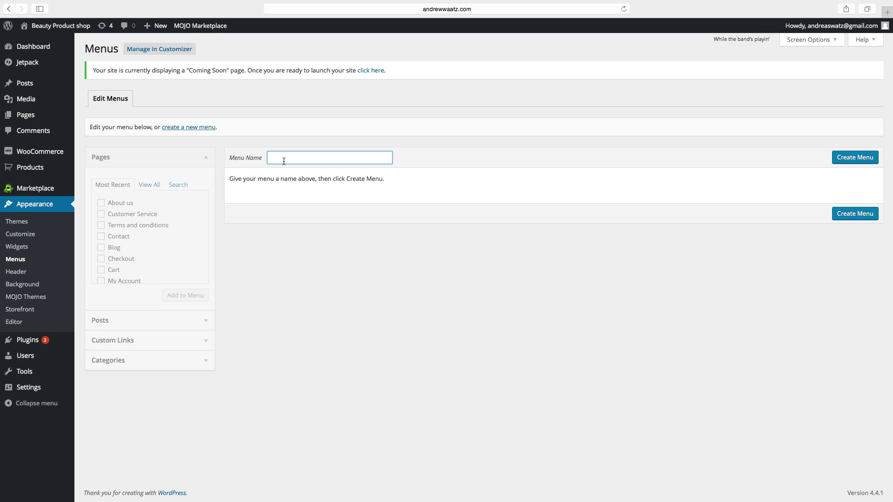
pyautogui.write('Prim')
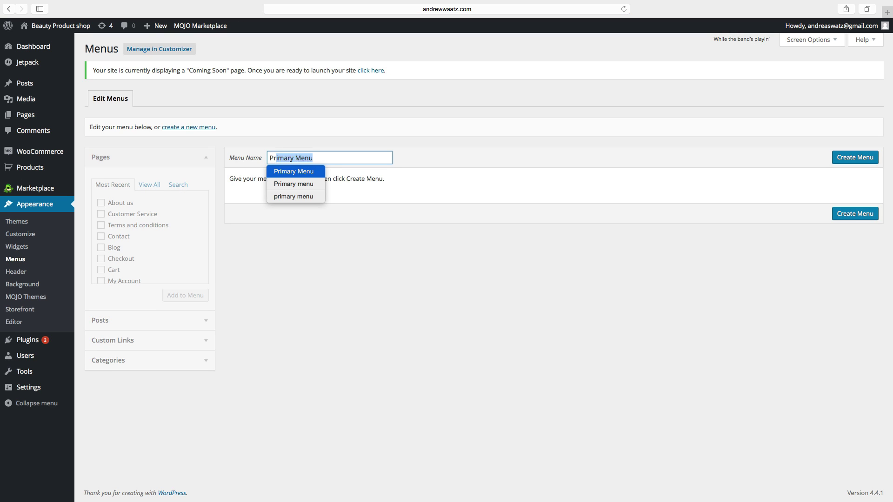
pyautogui.write('ary menu')
pyautogui.click(837, 158)
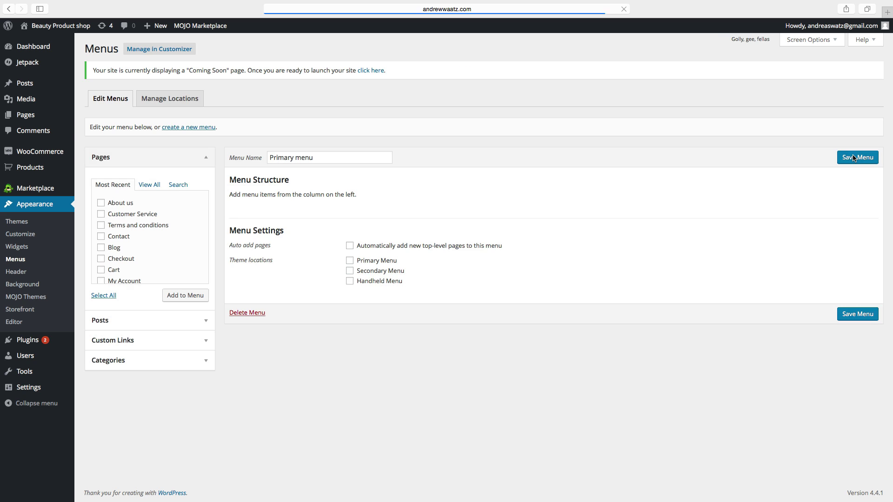
pyautogui.click(350, 264)
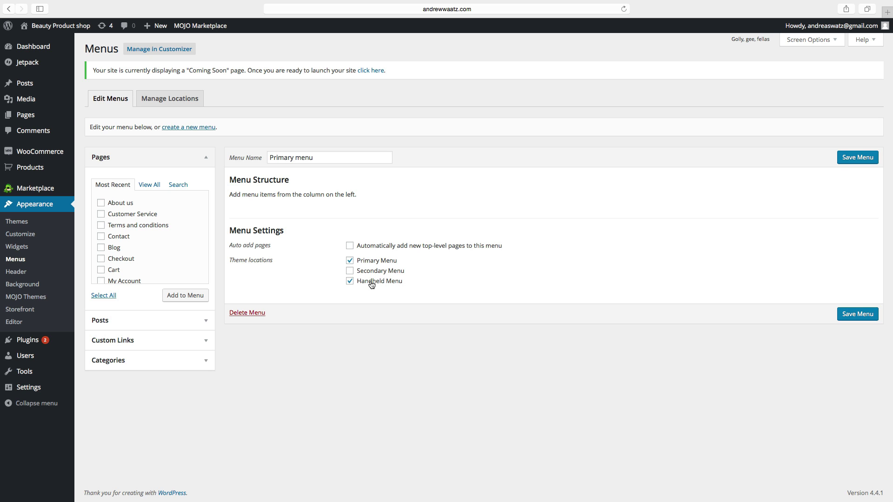
pyautogui.click(858, 160)
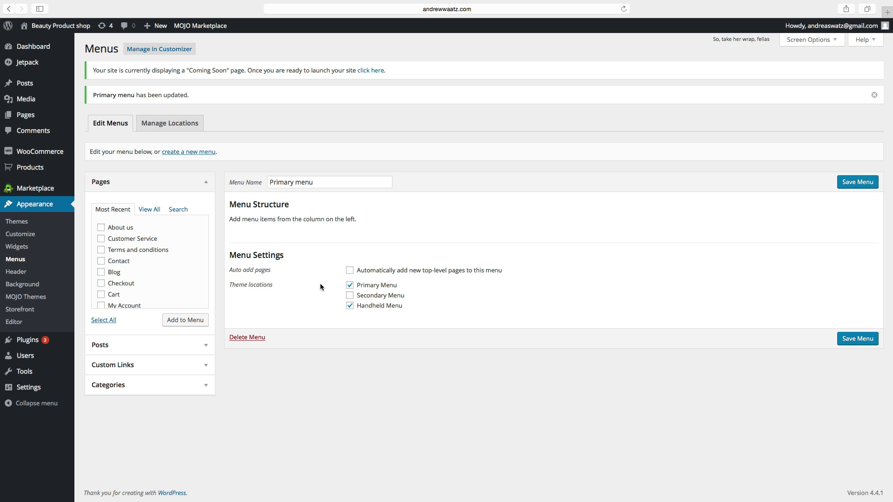
# Tick the Handheld Menu location and add Blog, Contact, Terms and conditions, My Account pages
pyautogui.click(349, 305)
pyautogui.scroll(-2, 152, 278)
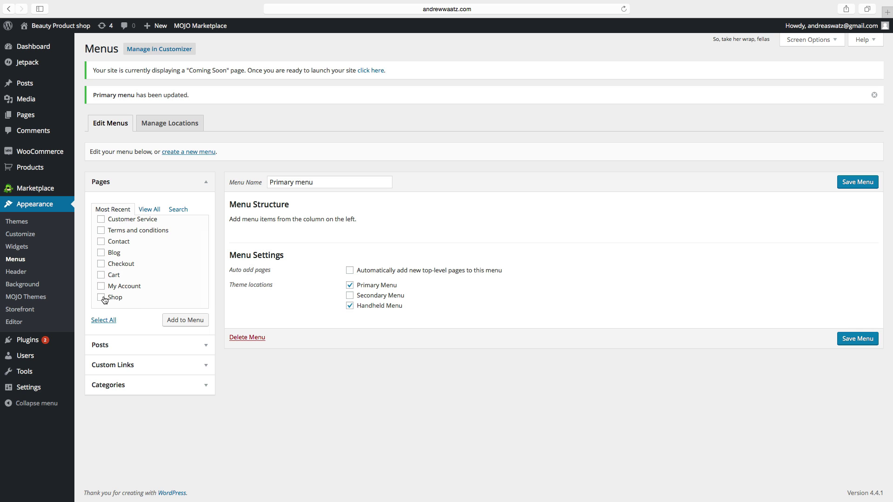
pyautogui.click(101, 253)
pyautogui.click(101, 242)
pyautogui.click(102, 232)
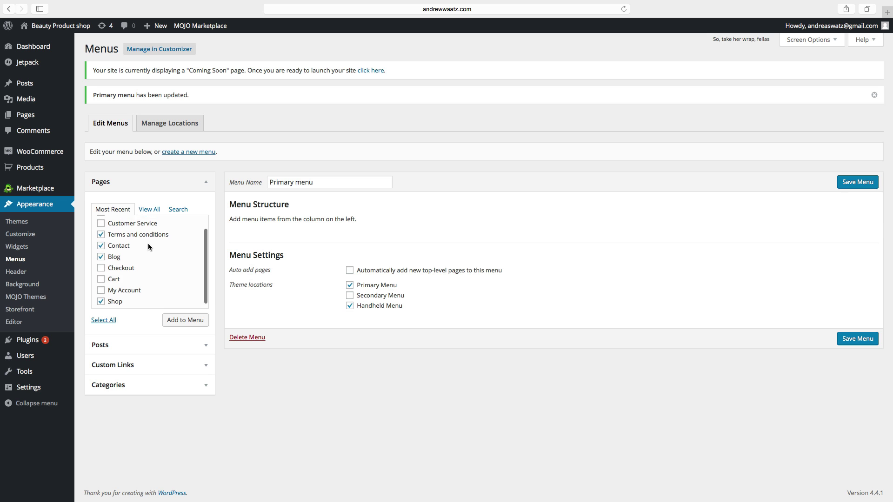
pyautogui.click(101, 287)
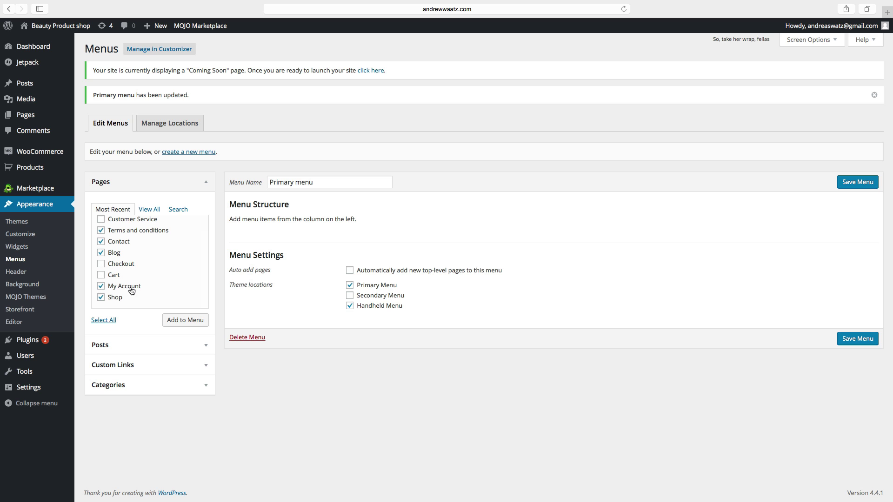
pyautogui.click(176, 322)
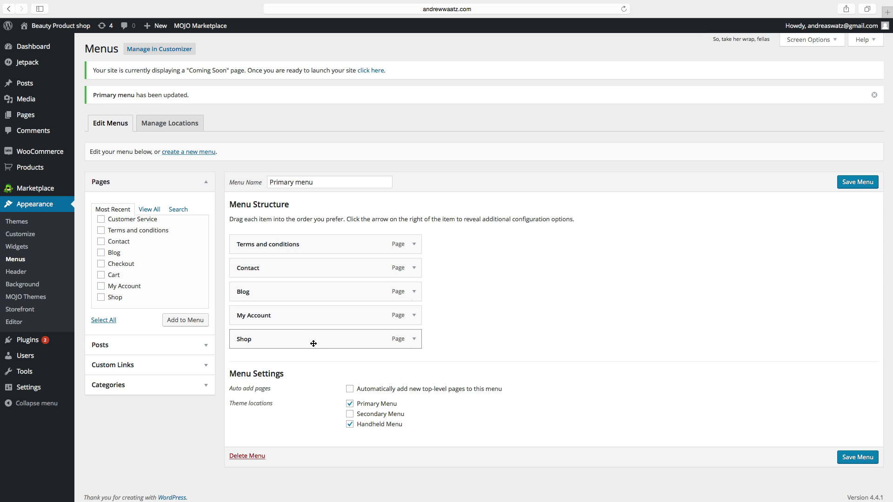
# Reorder the menu to Shop, Blog, Terms and conditions, My Account, Contact and save it
pyautogui.moveTo(335, 341); pyautogui.dragTo(331, 246)
pyautogui.moveTo(313, 324); pyautogui.dragTo(312, 278)
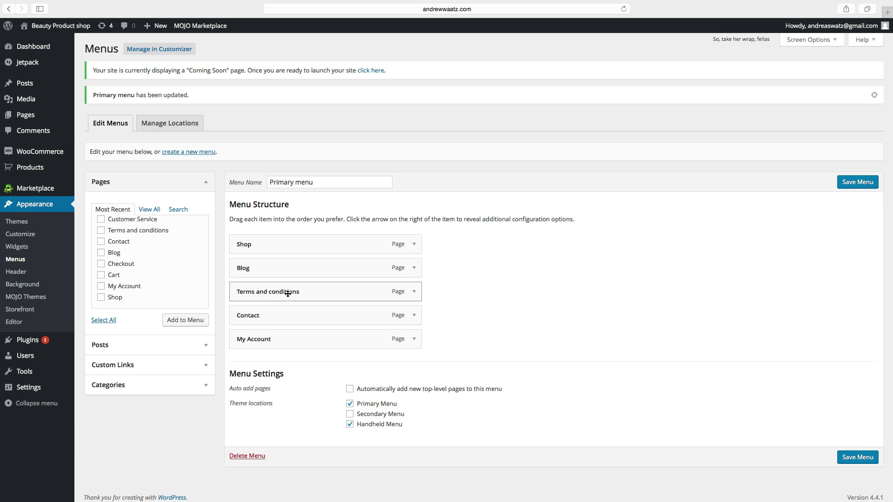
pyautogui.moveTo(273, 344); pyautogui.dragTo(274, 321)
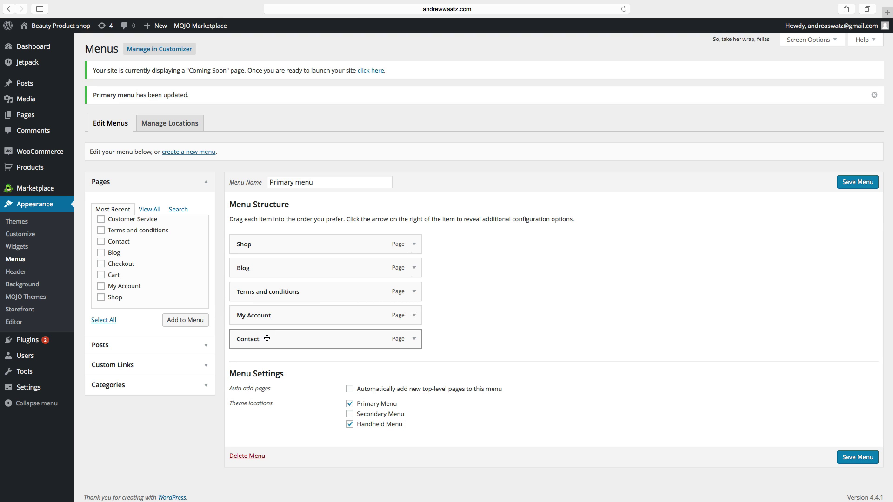
pyautogui.click(848, 184)
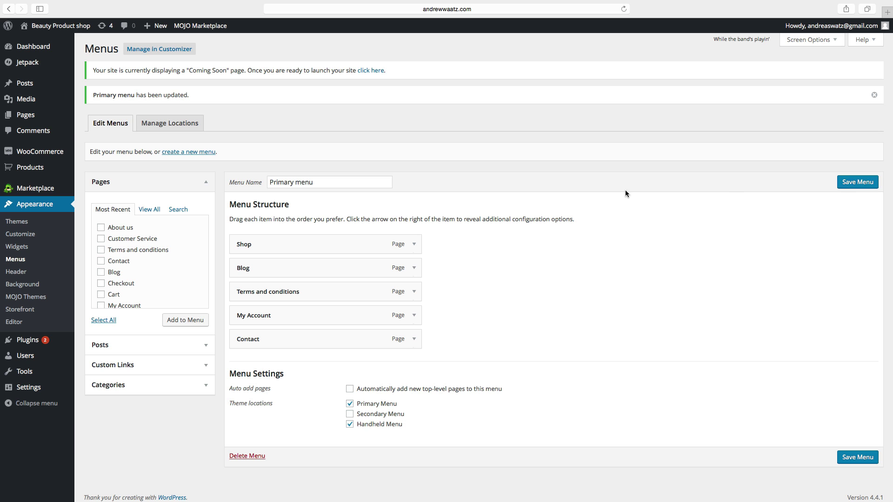
# Create a new menu named 'Secondary menu'
pyautogui.click(176, 153)
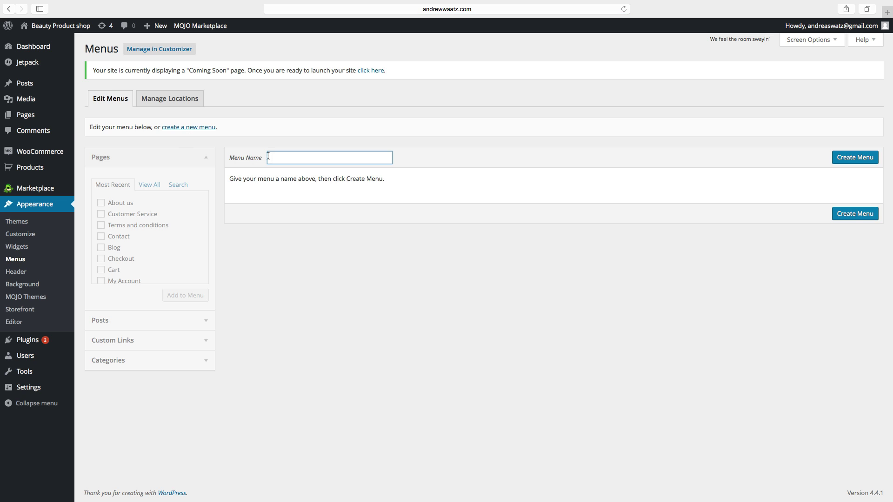
pyautogui.click(271, 156)
pyautogui.write('Secondary menu')
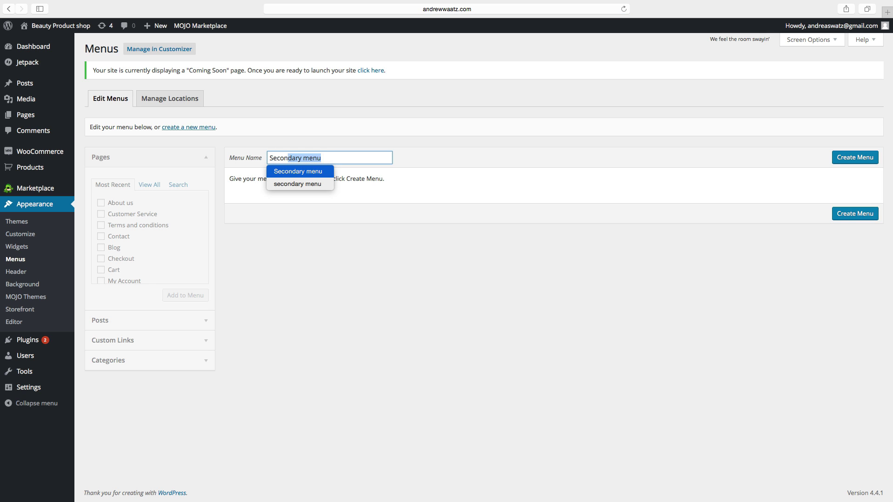
pyautogui.press('Right')
pyautogui.click(845, 159)
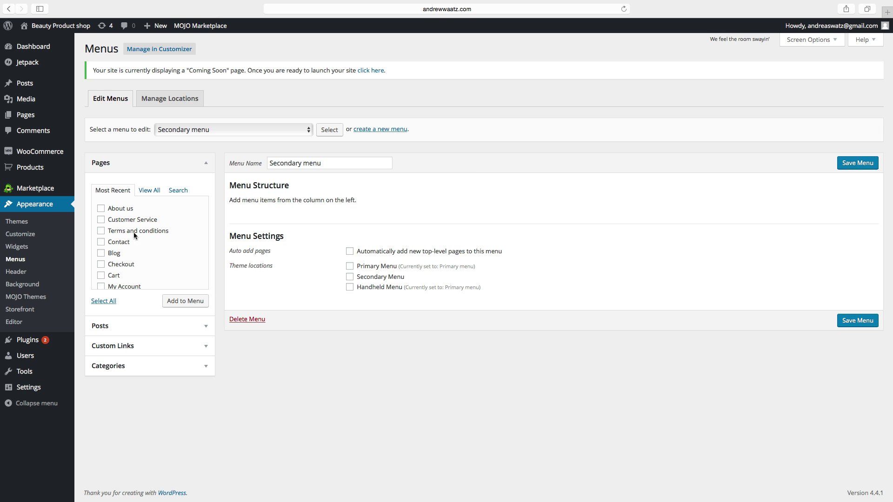
# Add the About us, Customer Service and Cart pages to the menu
pyautogui.click(101, 208)
pyautogui.click(101, 220)
pyautogui.scroll(-1, 101, 247)
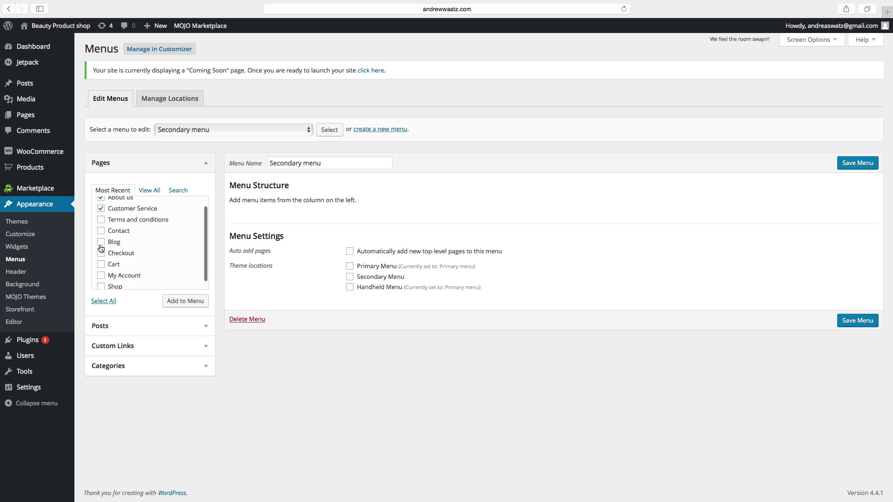
pyautogui.click(101, 265)
pyautogui.scroll(-1, 103, 269)
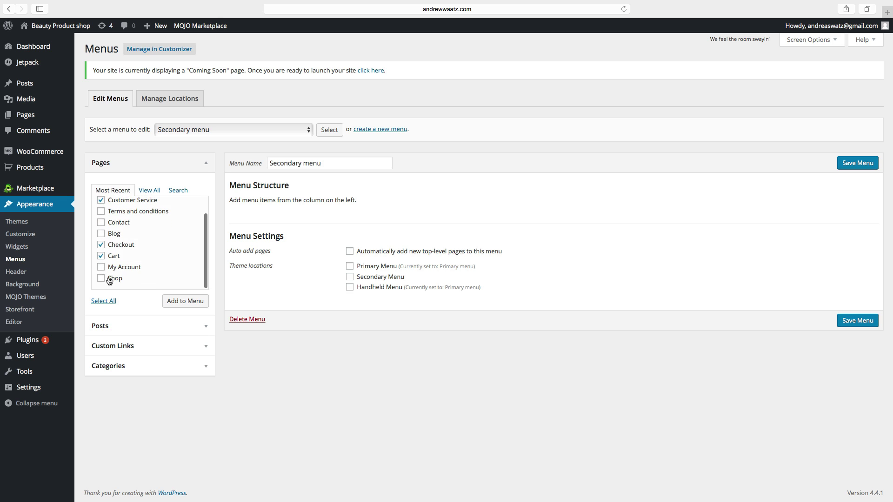
pyautogui.click(185, 302)
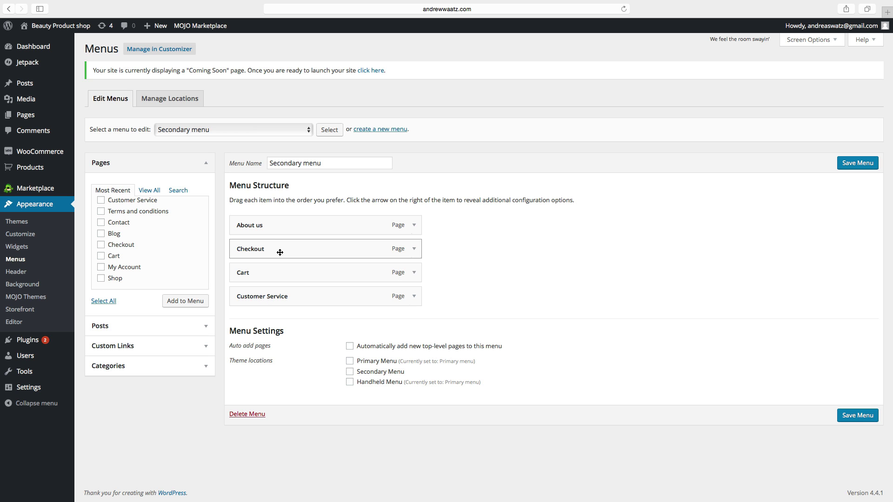
# Order items Checkout, Cart, Customer Service, About us, assign Secondary Menu location, and save
pyautogui.moveTo(280, 248); pyautogui.dragTo(272, 226)
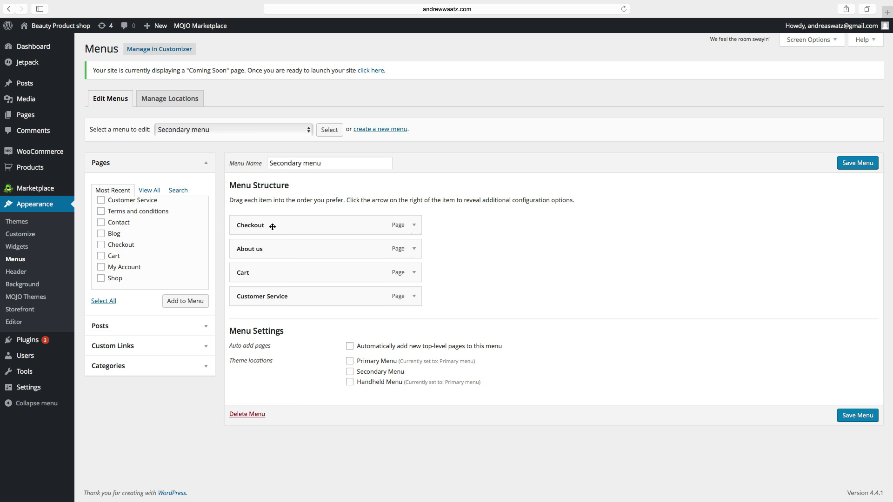
pyautogui.moveTo(285, 277); pyautogui.dragTo(295, 254)
pyautogui.moveTo(293, 297); pyautogui.dragTo(287, 281)
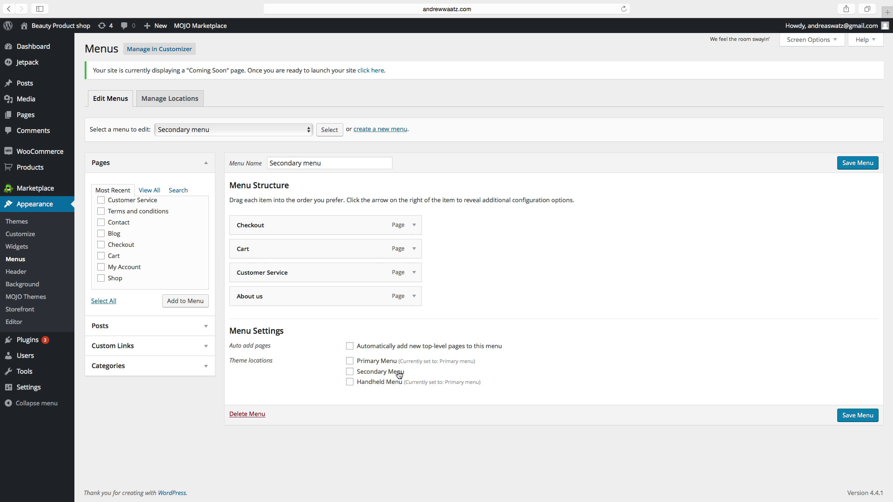
pyautogui.click(350, 372)
pyautogui.click(853, 169)
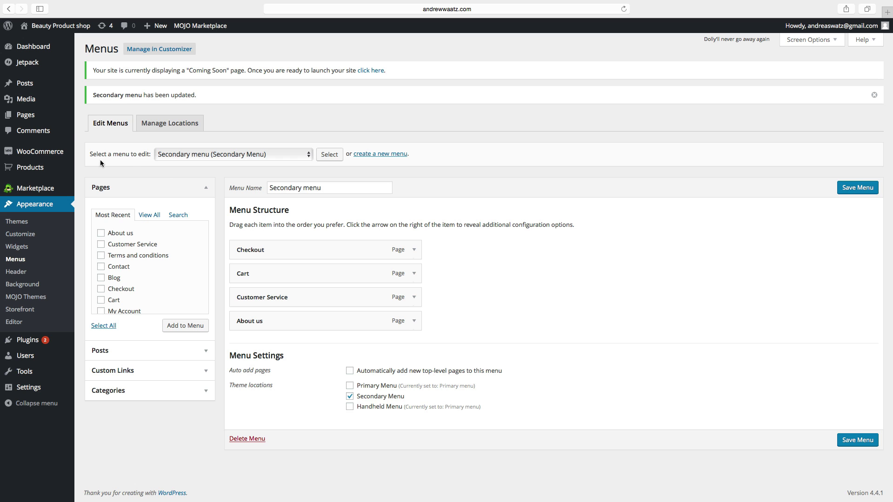
# Go to WooCommerce Settings on the Products tab
pyautogui.moveTo(35, 154)
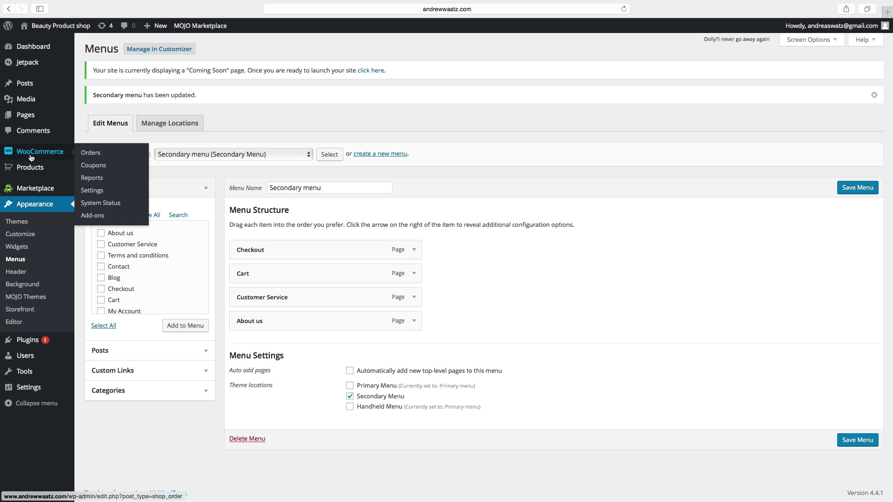
pyautogui.click(93, 192)
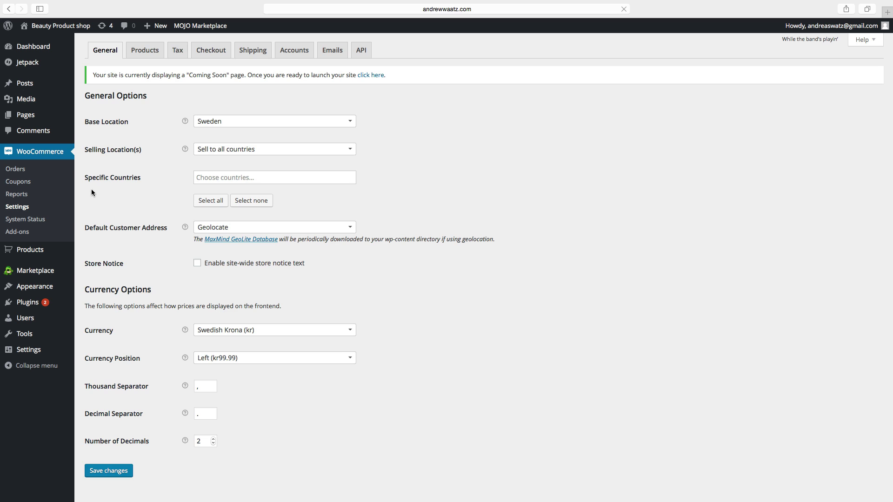
pyautogui.click(145, 51)
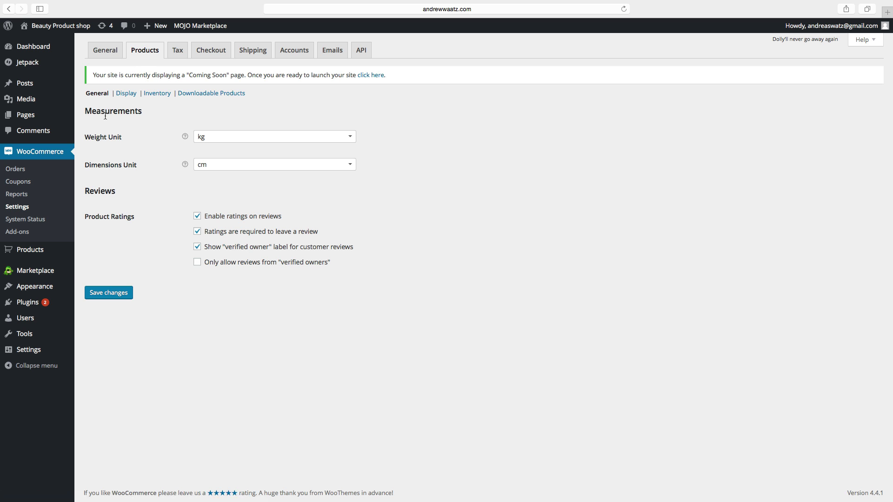
# Keep kg weight and cm dimension units, then show the Display section's Shop Page choices
pyautogui.click(210, 139)
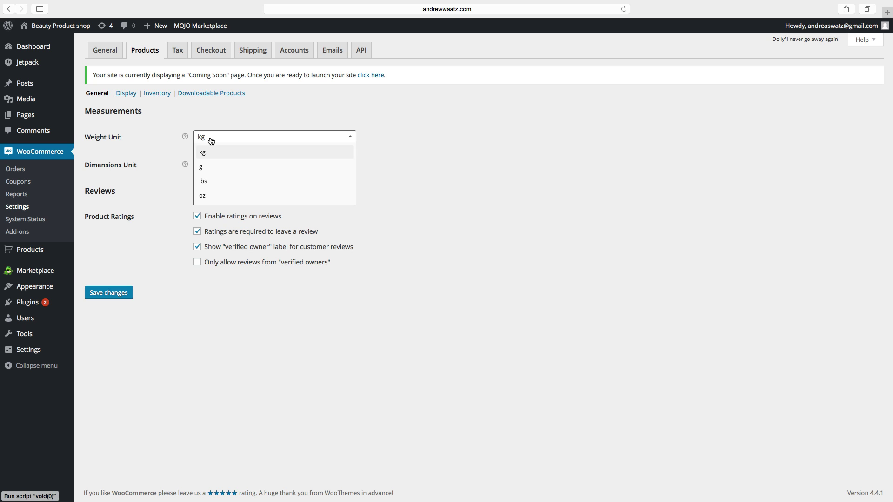
pyautogui.click(163, 137)
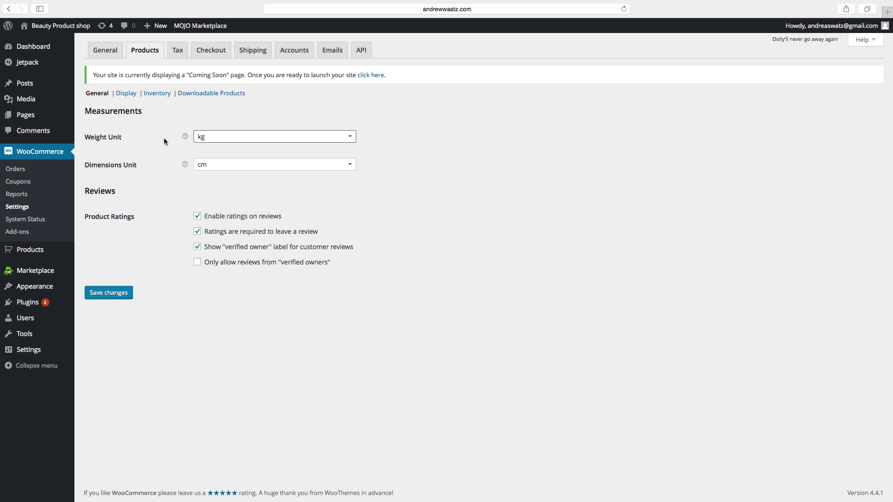
pyautogui.click(216, 168)
pyautogui.click(197, 165)
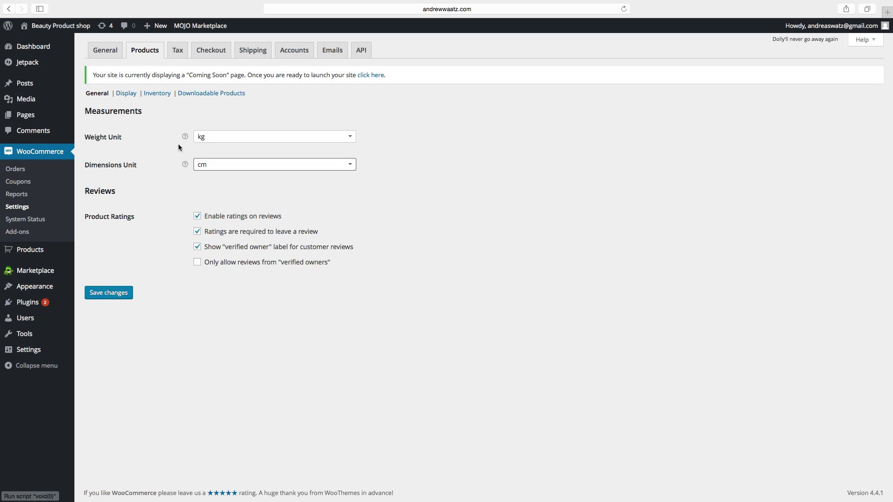
pyautogui.click(127, 93)
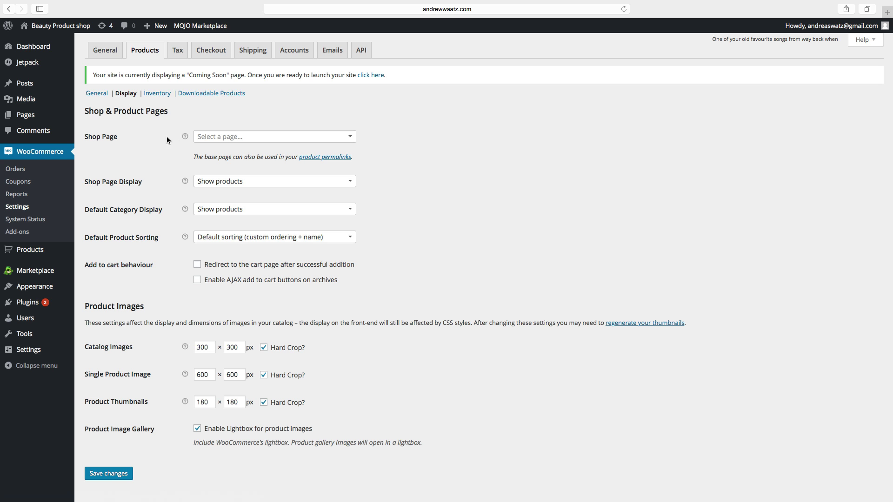
pyautogui.click(241, 137)
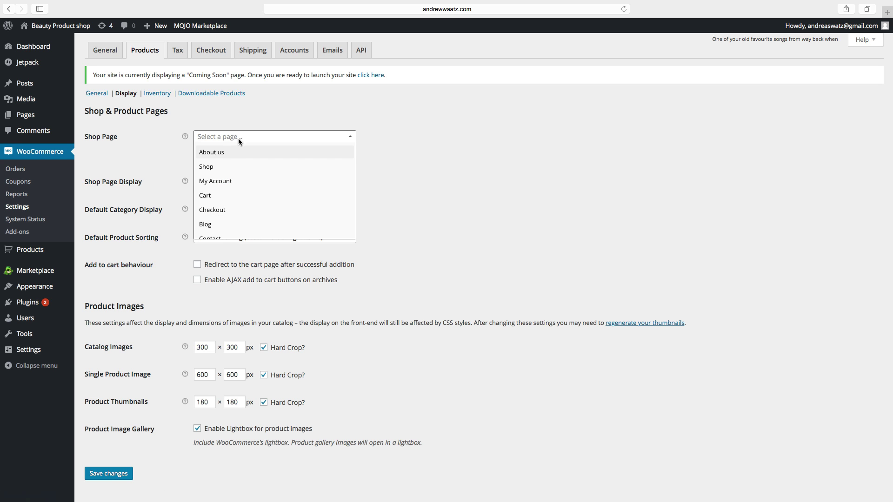
# Set Shop as the Shop Page, keeping Show products for shop and category display
pyautogui.click(208, 167)
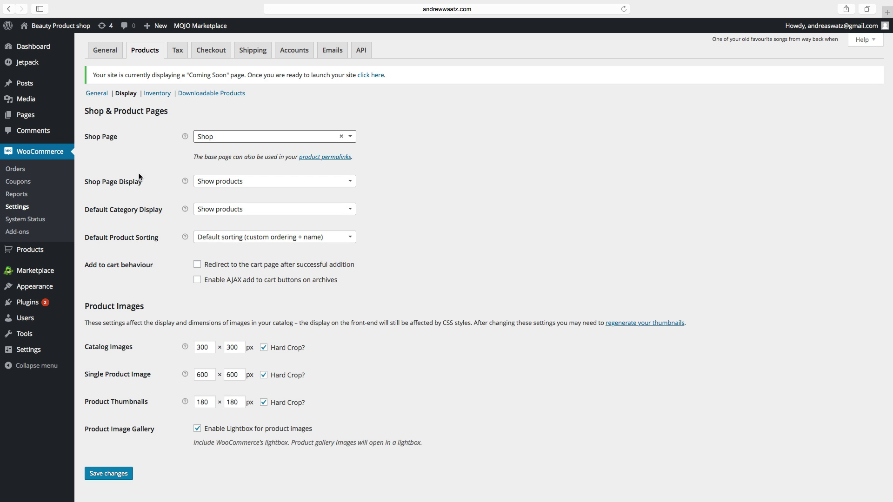
pyautogui.click(217, 183)
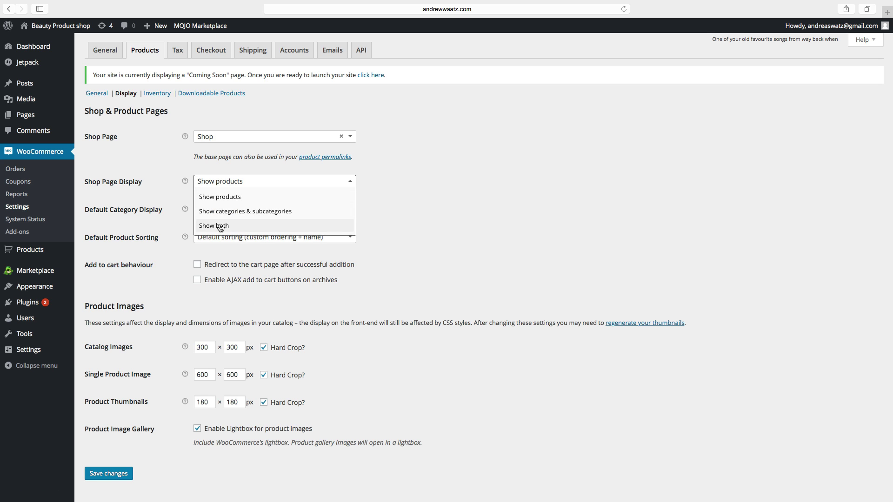
pyautogui.click(220, 198)
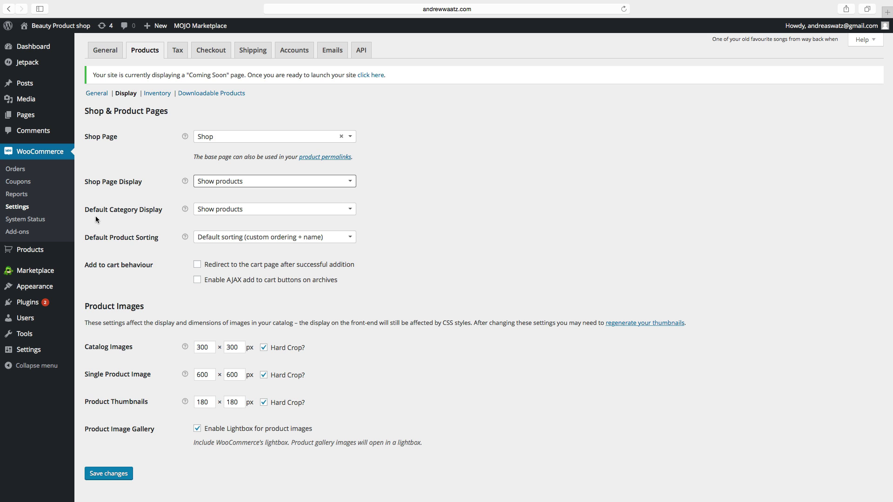
pyautogui.click(230, 212)
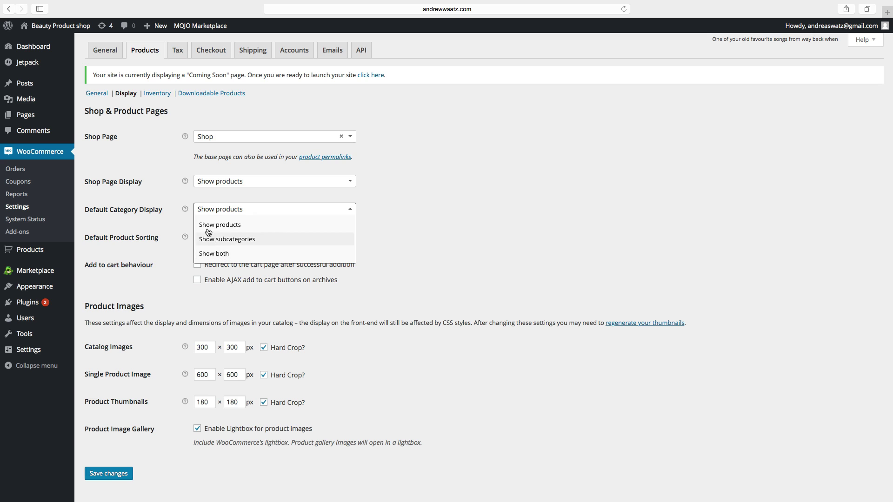
pyautogui.click(167, 195)
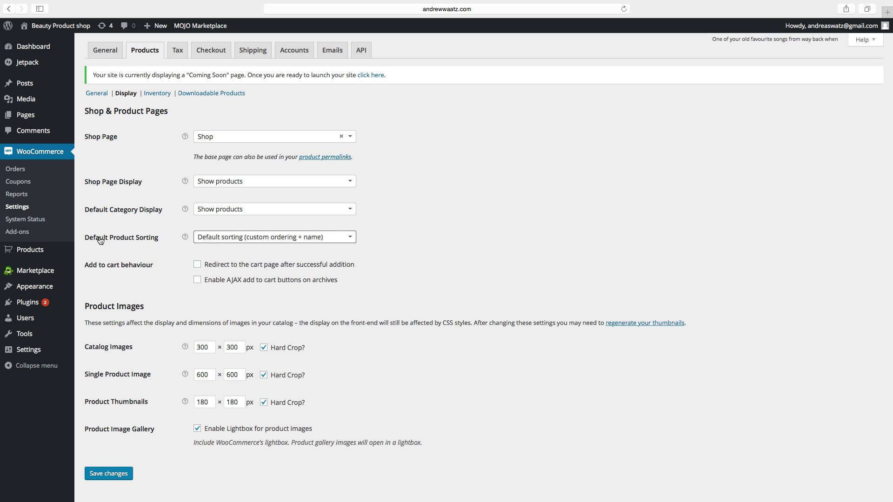
# Keep Default sorting for the catalog and save the product display settings
pyautogui.moveTo(184, 236)
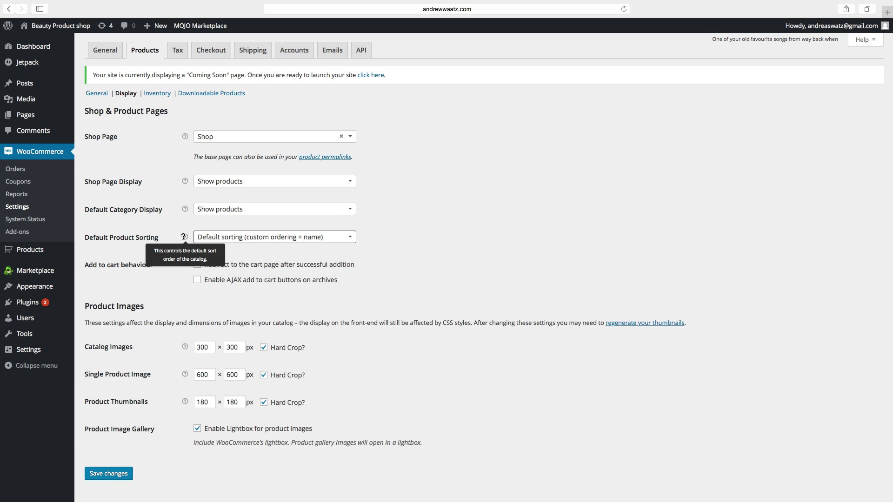
pyautogui.click(205, 236)
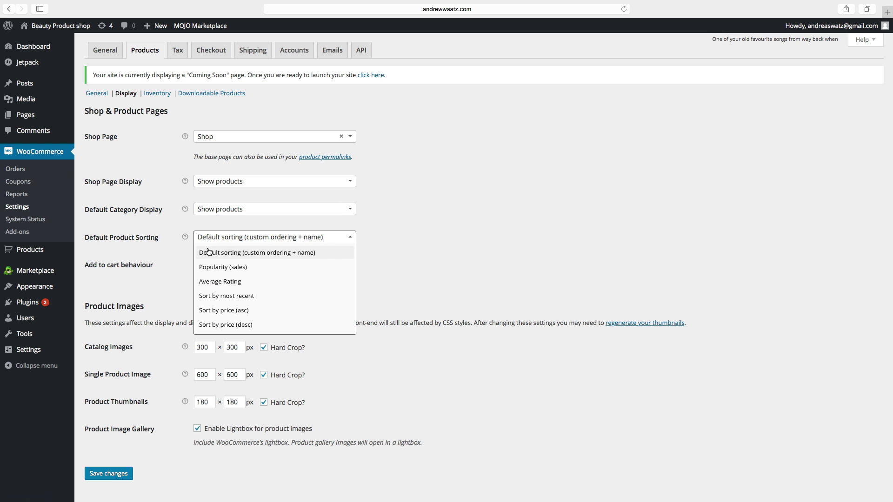
pyautogui.click(166, 291)
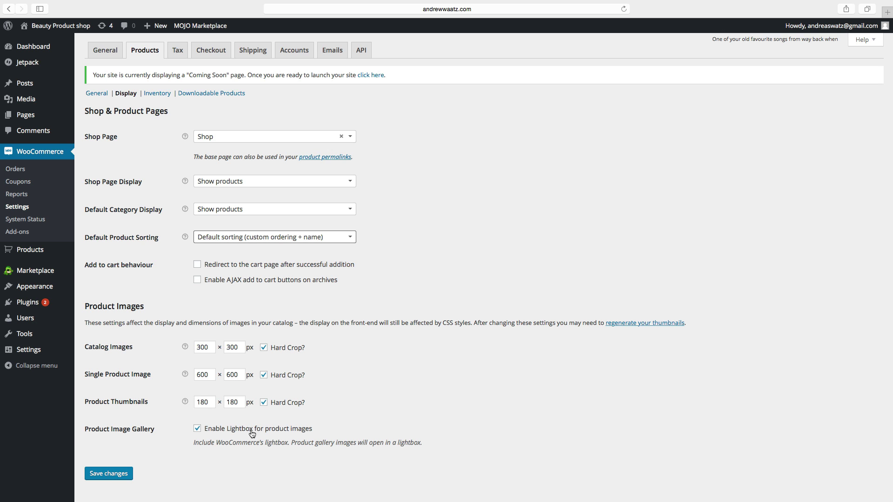
pyautogui.click(191, 434)
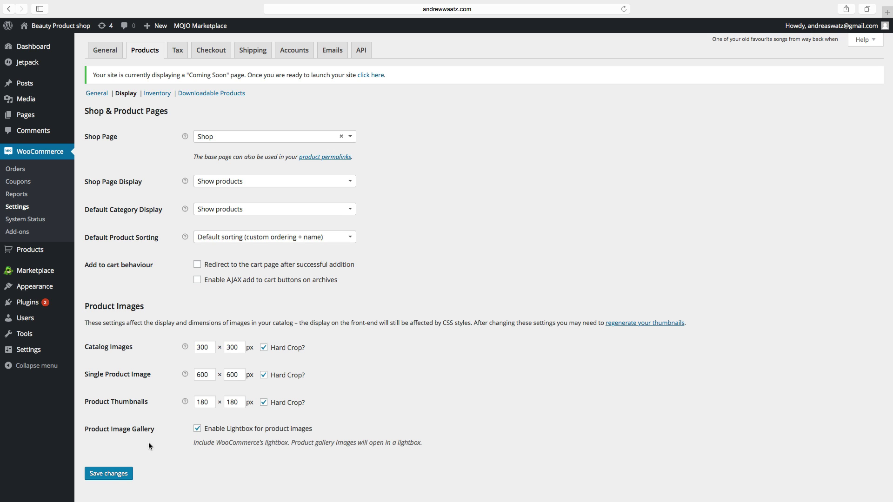
pyautogui.click(111, 477)
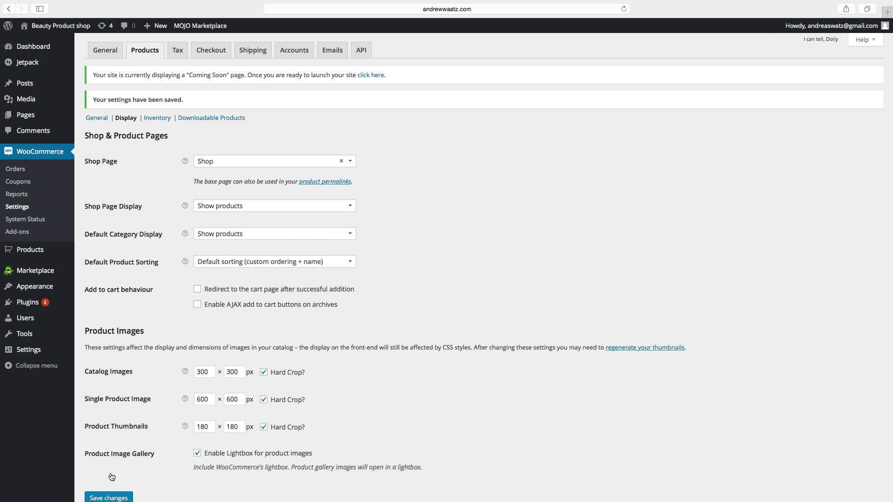
# In Inventory settings, replace the notification recipient with the store owner's e-mail address
pyautogui.click(158, 119)
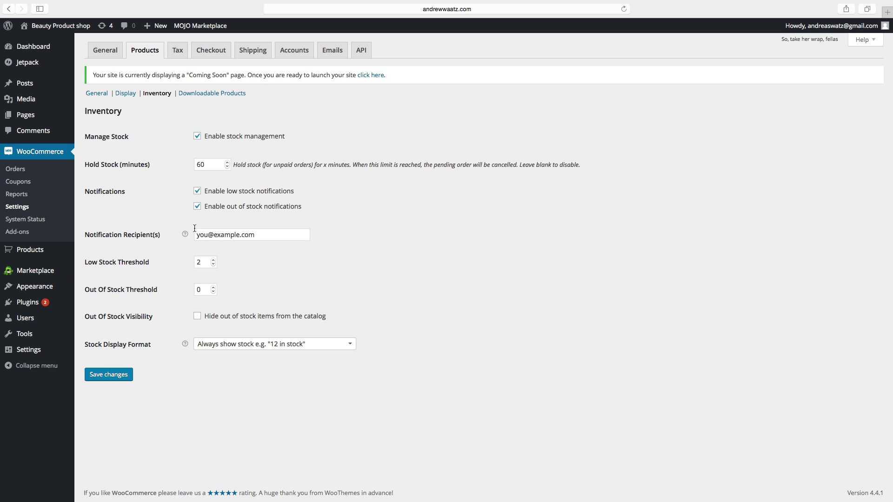
pyautogui.click(238, 236)
pyautogui.click(241, 238)
pyautogui.moveTo(256, 236); pyautogui.dragTo(193, 238)
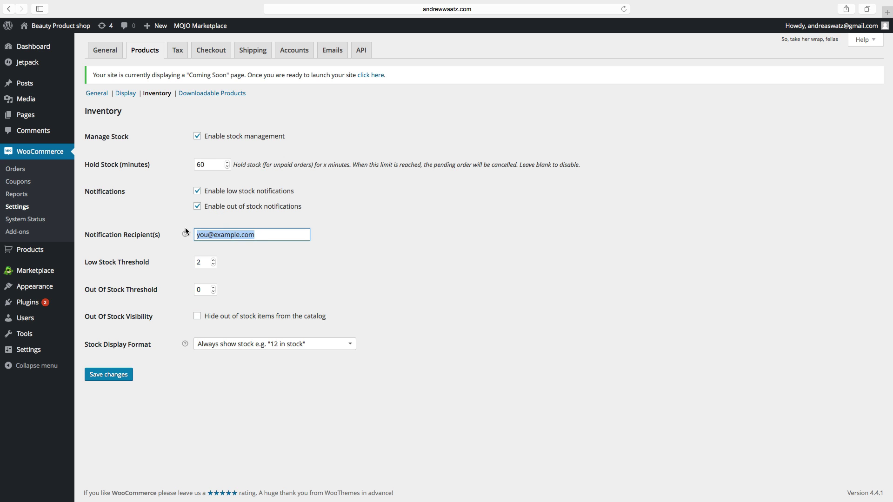
pyautogui.press('BackSpace')
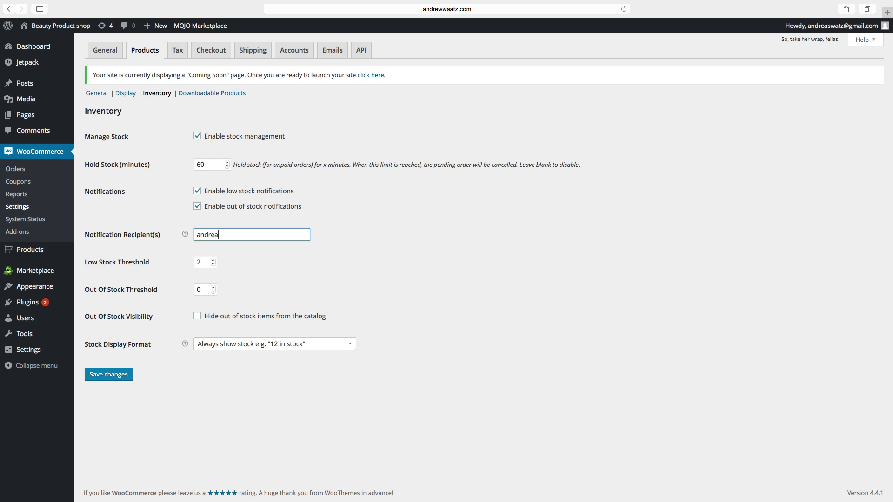
pyautogui.click(153, 261)
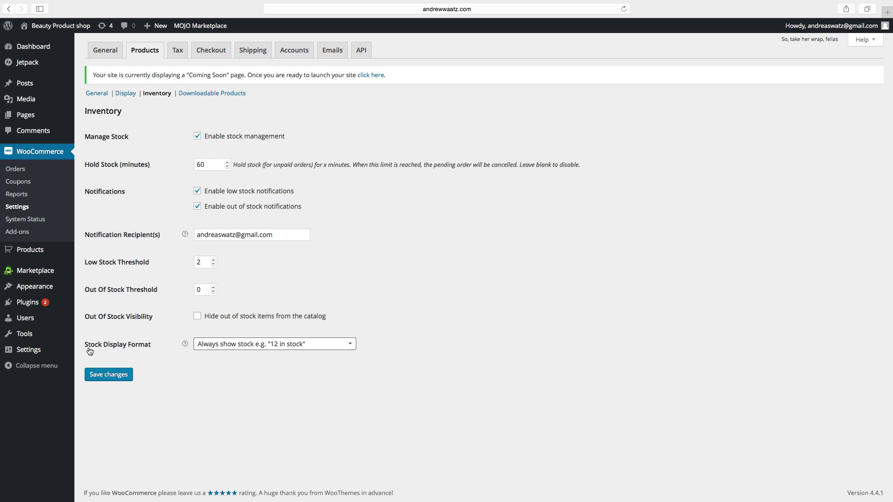
# Keep the current stock display format and save the inventory settings
pyautogui.click(211, 349)
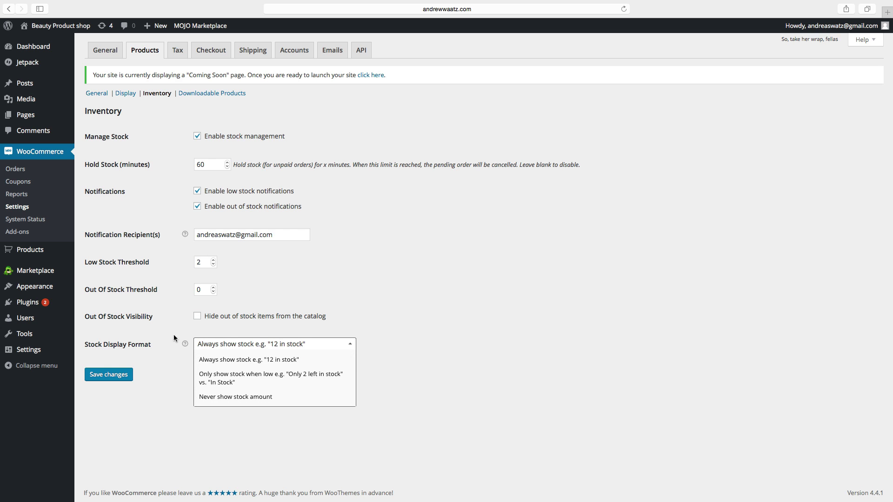
pyautogui.click(152, 372)
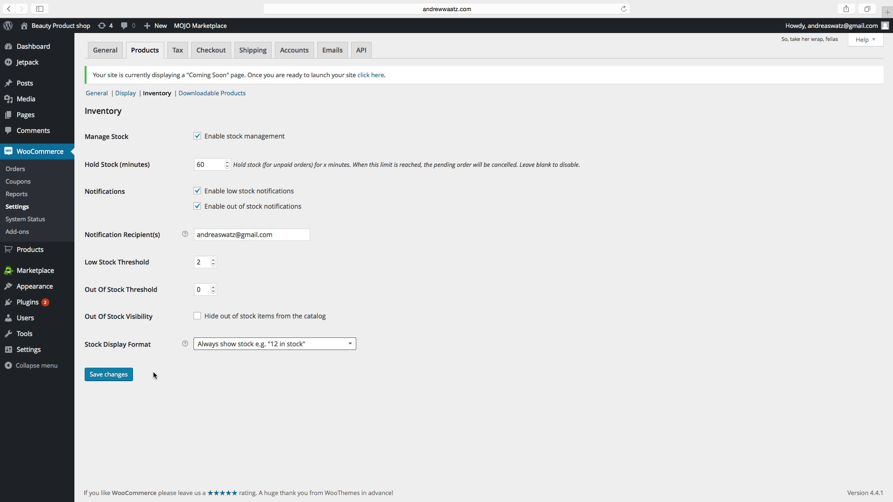
pyautogui.click(121, 377)
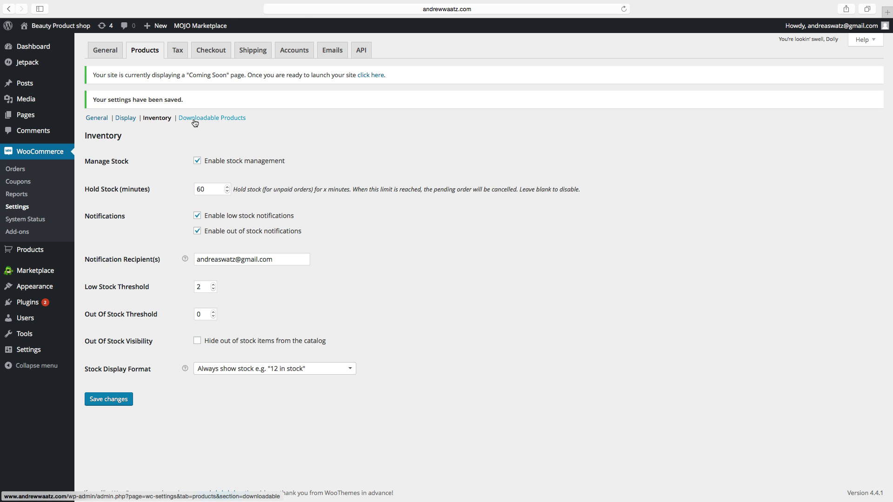
pyautogui.click(198, 120)
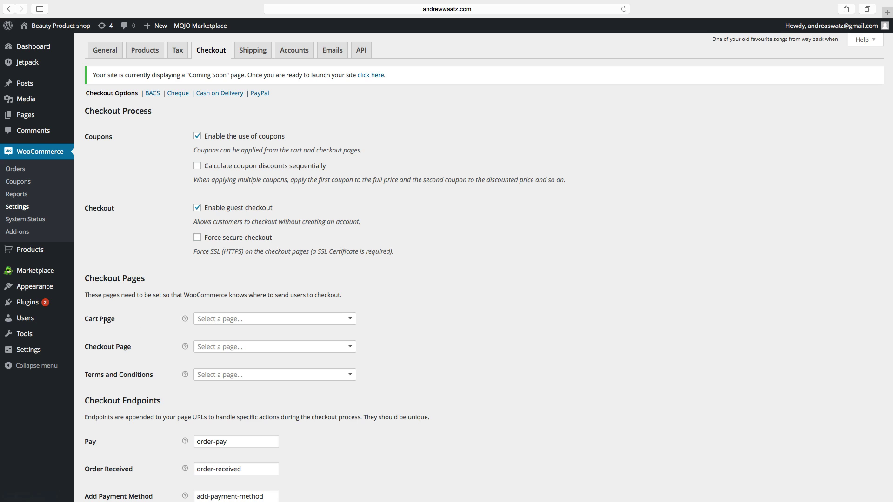
# Set Cart, Checkout and Terms and conditions as the cart, checkout and terms pages, and save
pyautogui.click(207, 321)
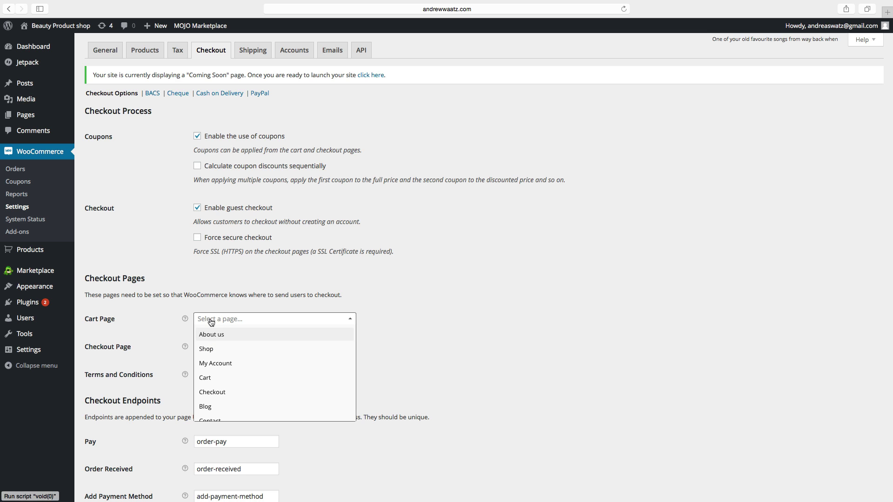
pyautogui.click(203, 378)
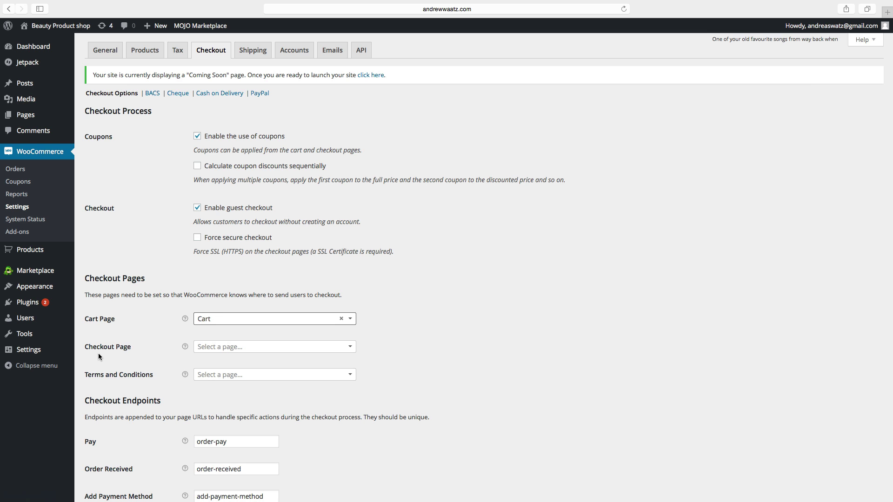
pyautogui.click(217, 349)
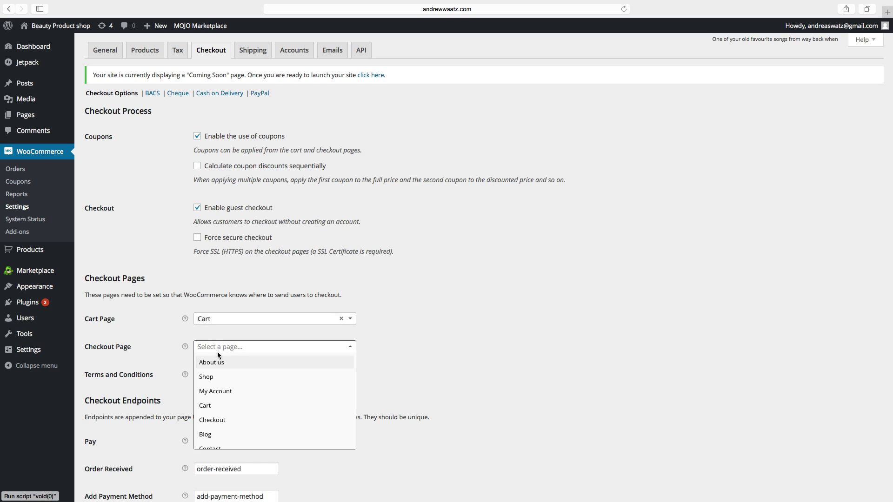
pyautogui.click(220, 421)
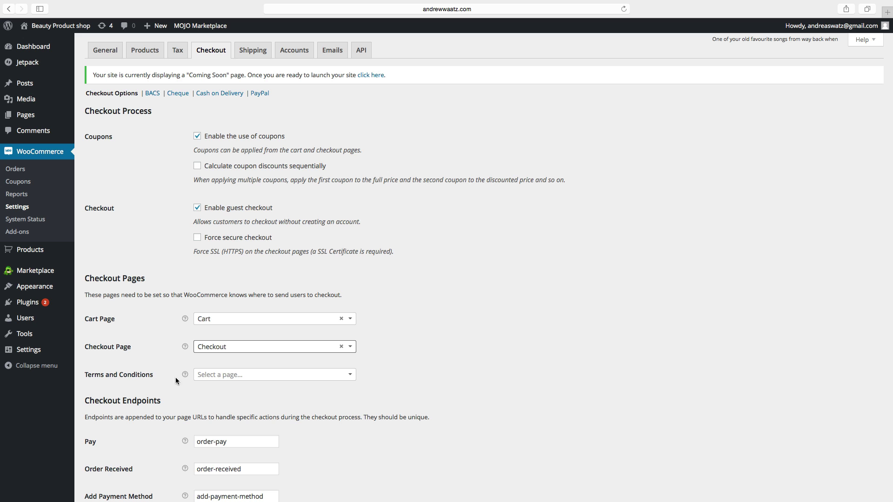
pyautogui.click(212, 374)
pyautogui.scroll(-5, 217, 436)
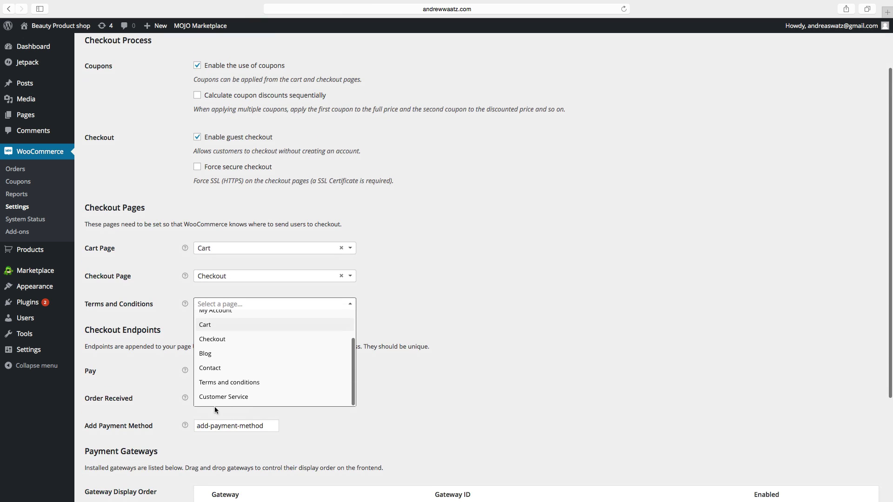
pyautogui.click(224, 380)
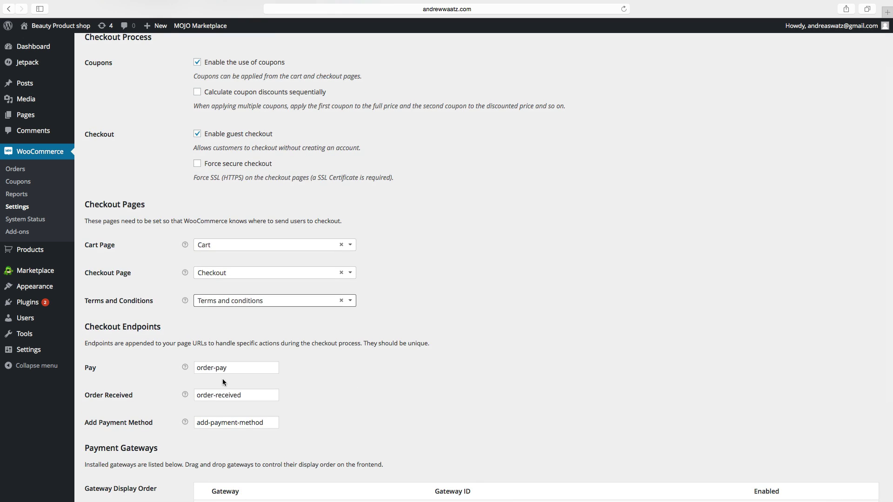
pyautogui.scroll(-3, 190, 367)
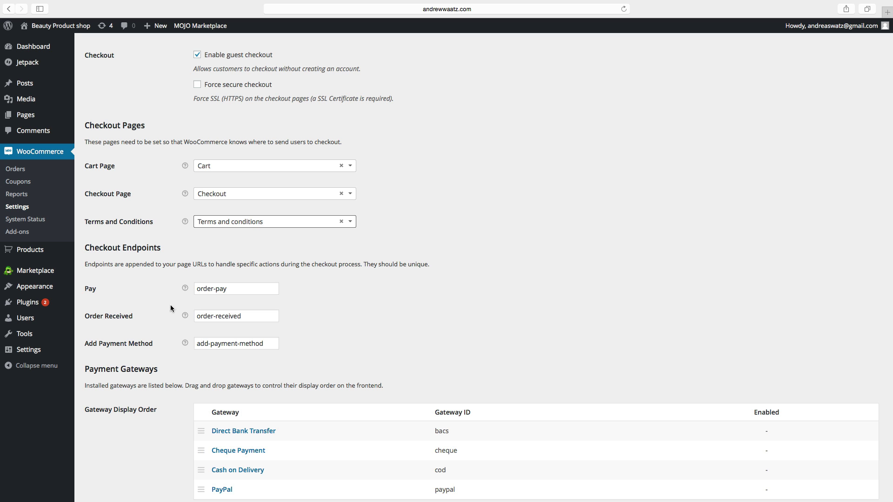
pyautogui.scroll(-3, 200, 273)
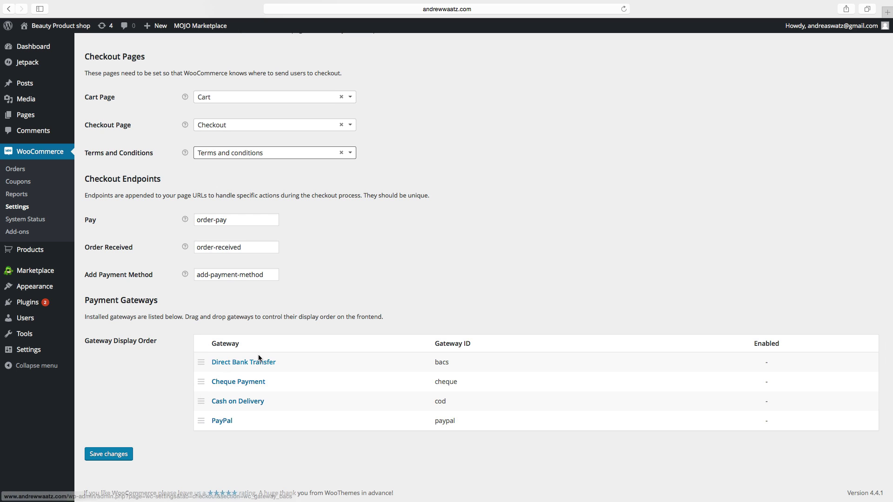
pyautogui.click(116, 455)
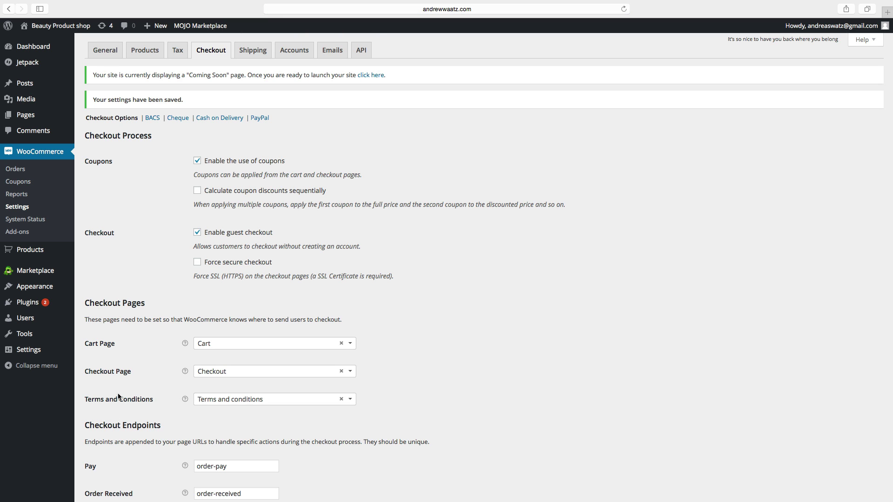
# On the Accounts tab, select My Account as the My Account Page
pyautogui.click(301, 53)
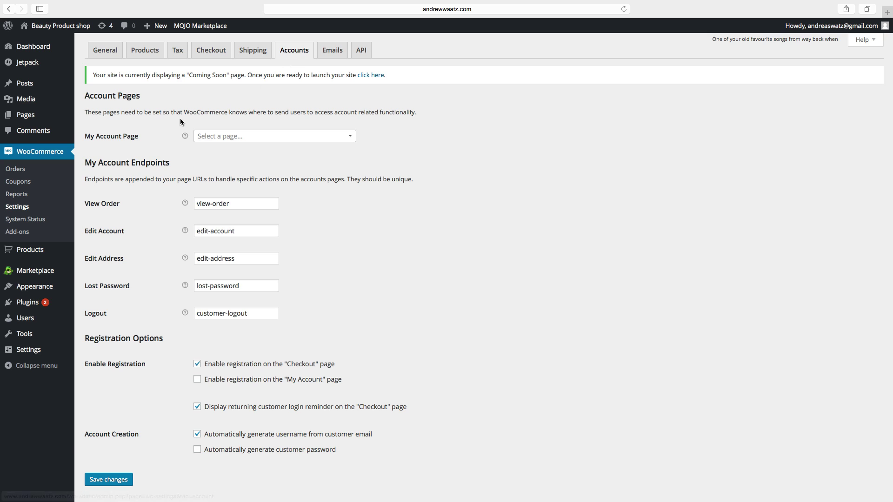
pyautogui.click(202, 138)
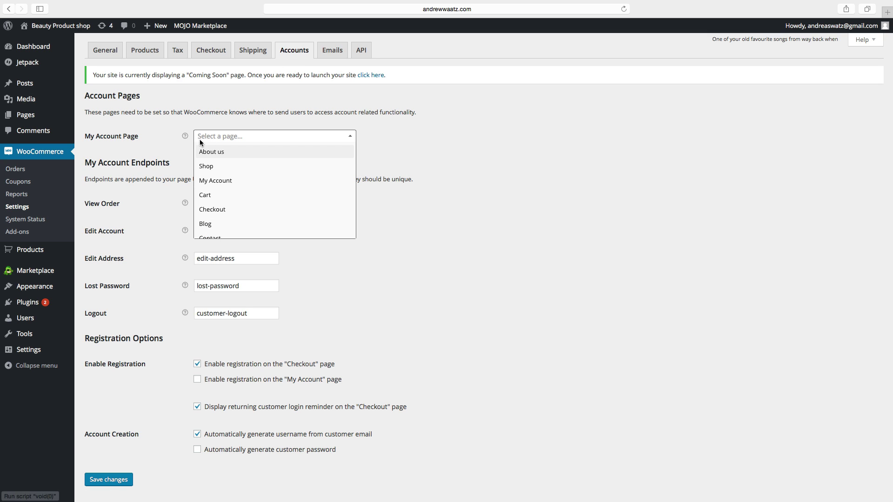
pyautogui.click(219, 180)
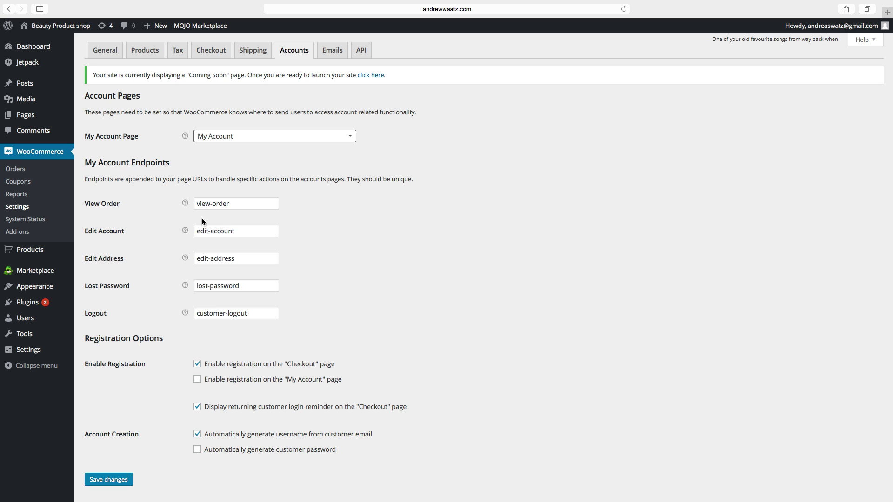
pyautogui.scroll(-1, 181, 331)
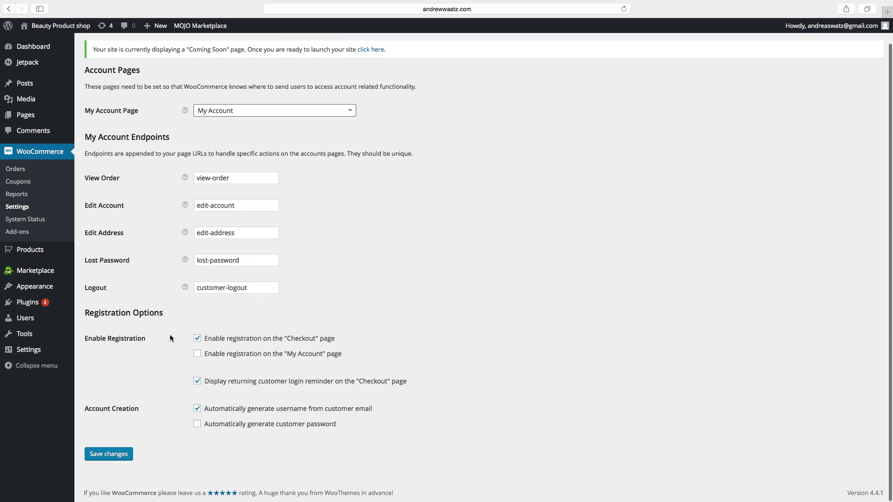
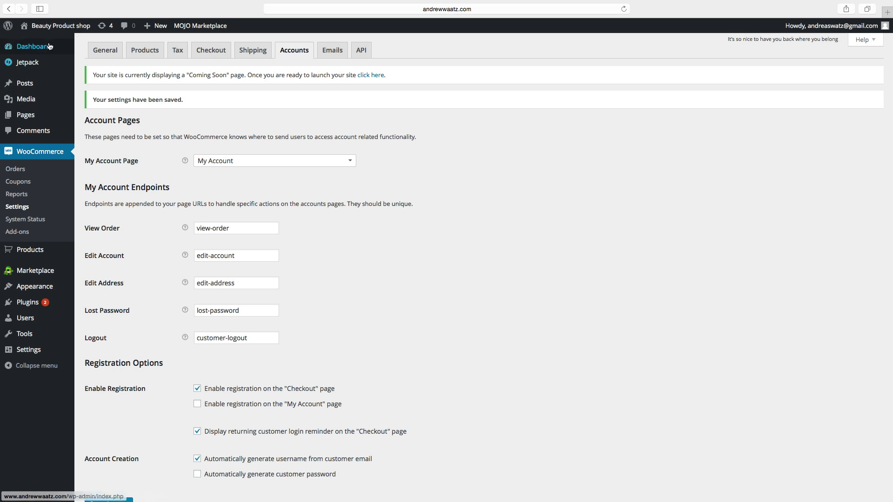
# View the live site and step through the Shop, Cart, Checkout and My Account pages
pyautogui.click(49, 27)
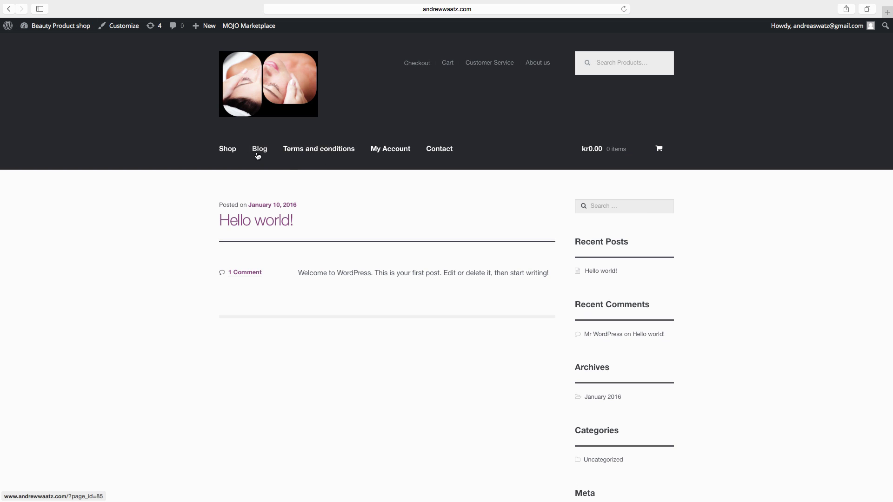
pyautogui.click(229, 153)
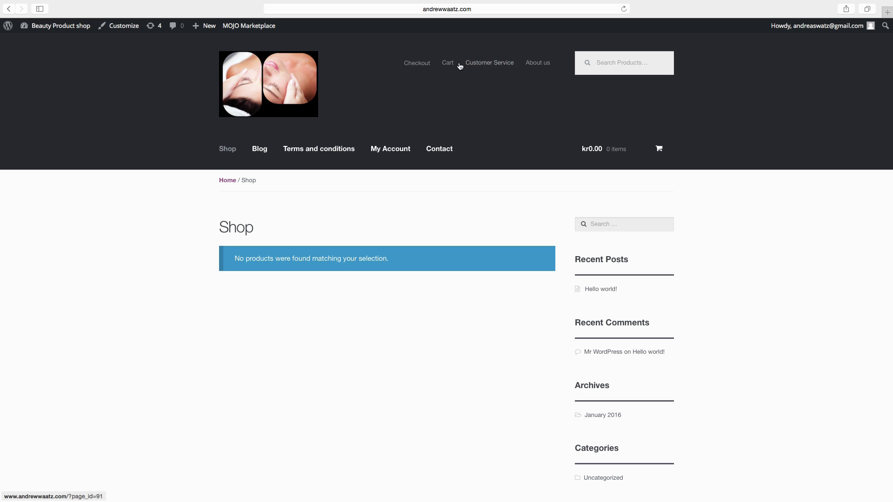
pyautogui.click(450, 64)
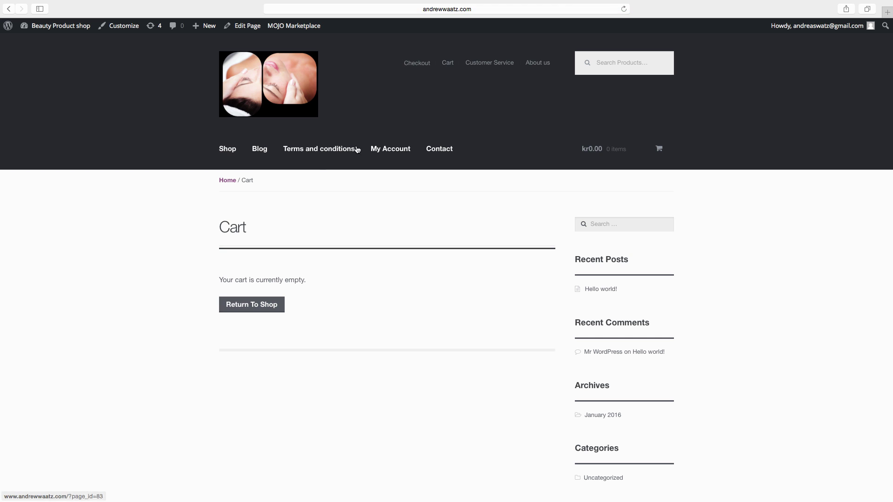
pyautogui.click(416, 66)
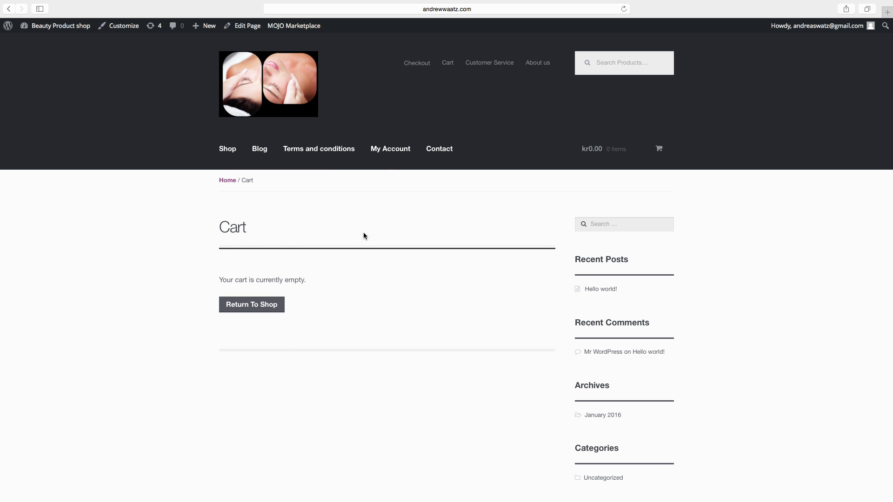
pyautogui.click(387, 150)
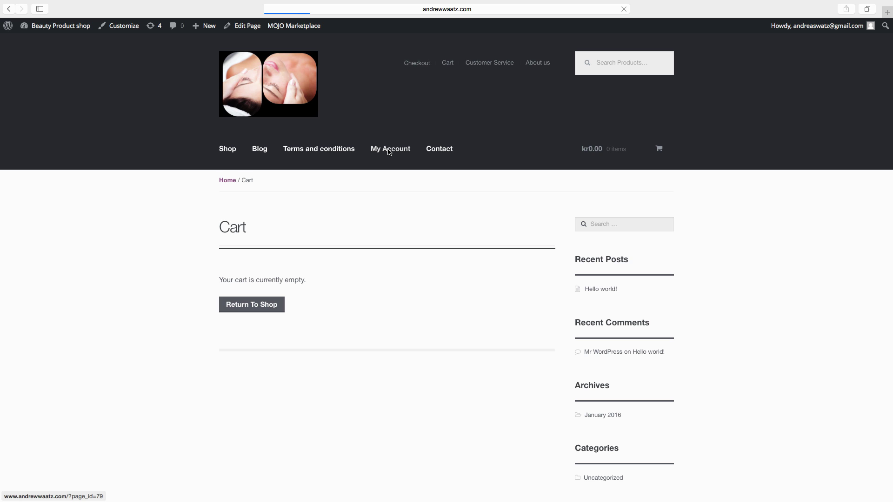